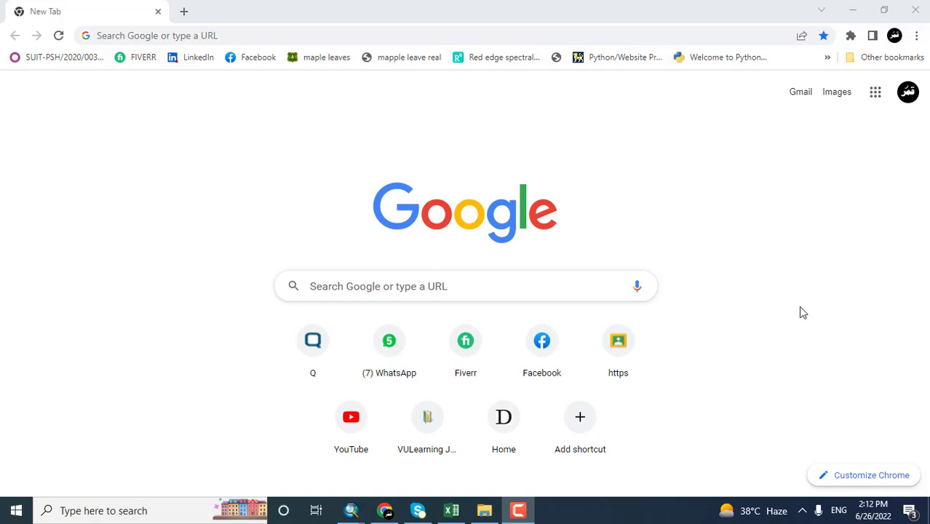
Step: Search Google for 'geology data' using the earlier search suggestion
{"action": "left_click", "coordinate": [258, 33]}
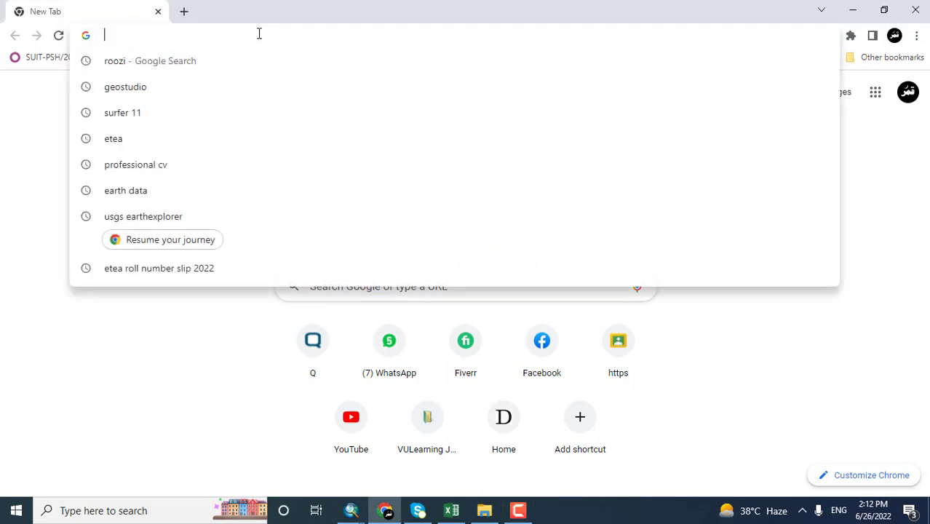
{"action": "type", "text": "gstatic.com/generate_204"}
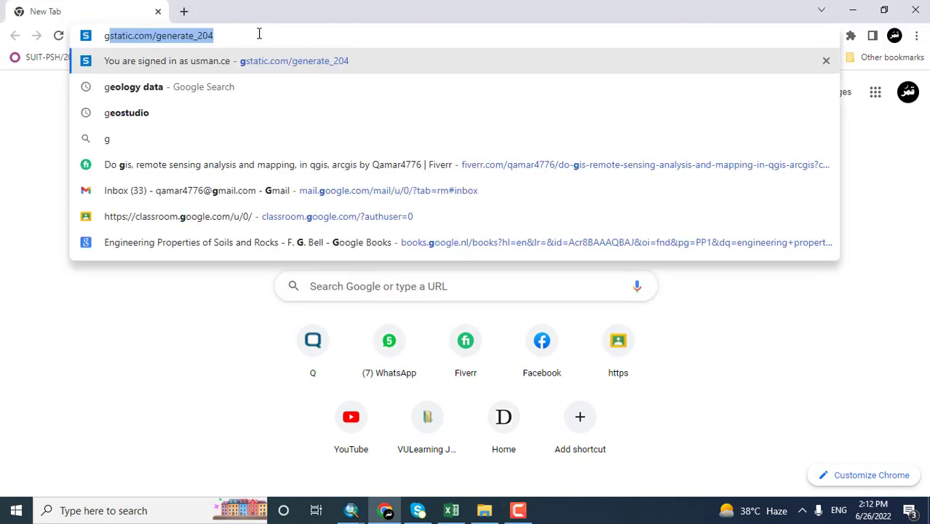
{"action": "key", "text": "Down"}
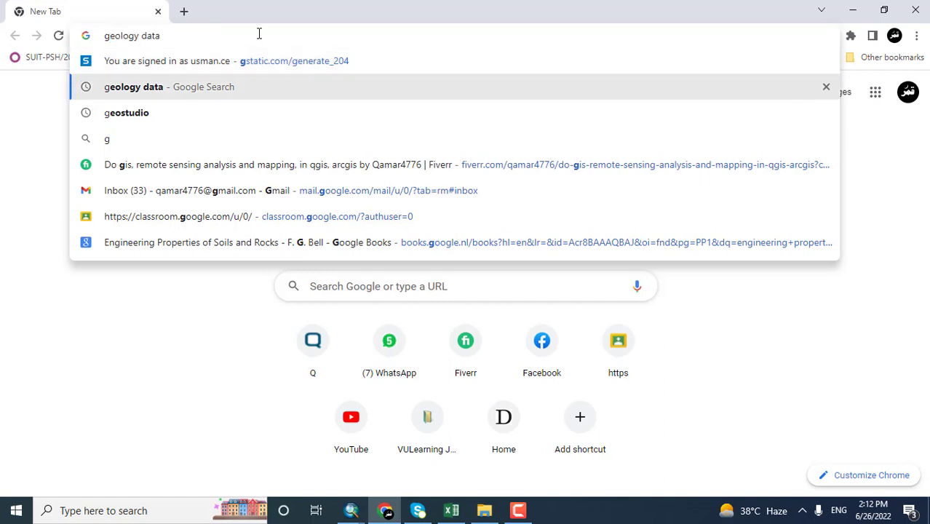
{"action": "key", "text": "Return"}
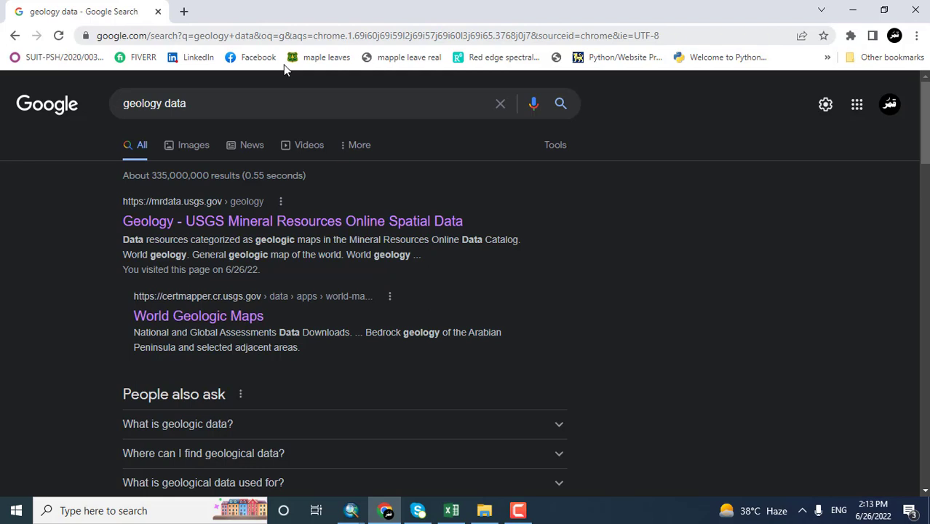
{"action": "left_click", "coordinate": [221, 107]}
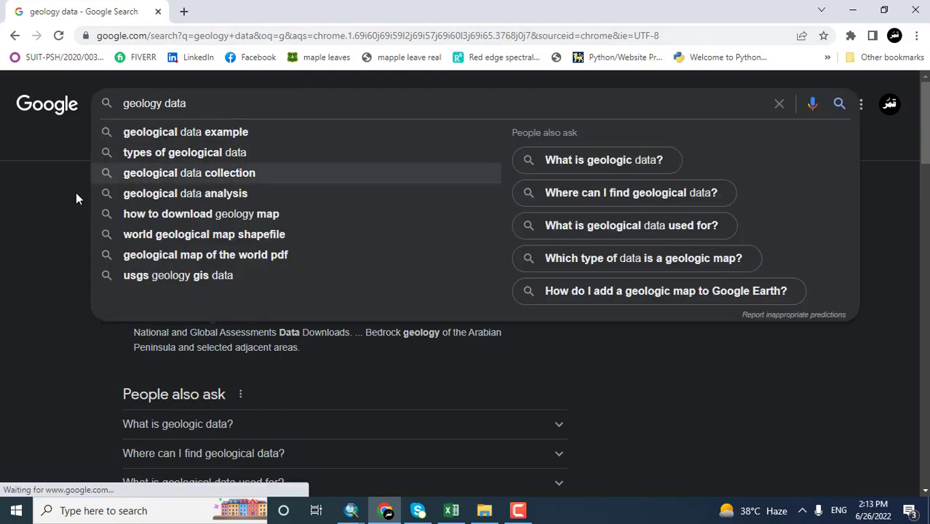
{"action": "left_click", "coordinate": [69, 260]}
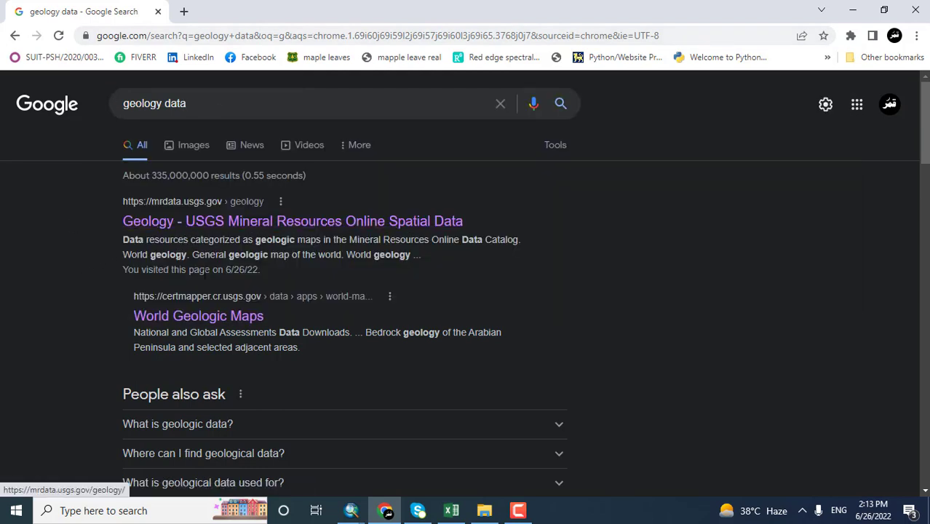
Step: Open the USGS World Geologic Maps site and open South Asia's Entire Publication in a new tab
{"action": "left_click", "coordinate": [218, 321]}
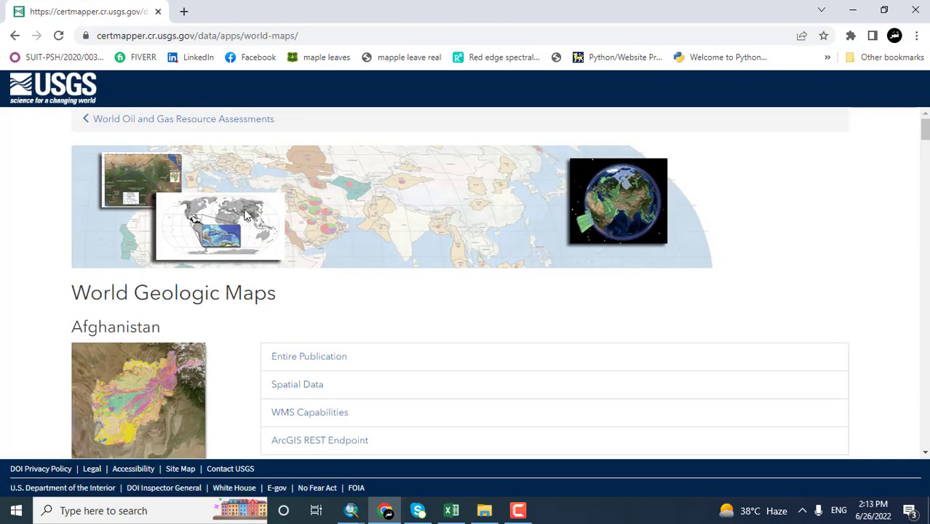
{"action": "scroll", "coordinate": [264, 201], "scroll_direction": "down", "scroll_amount": 3}
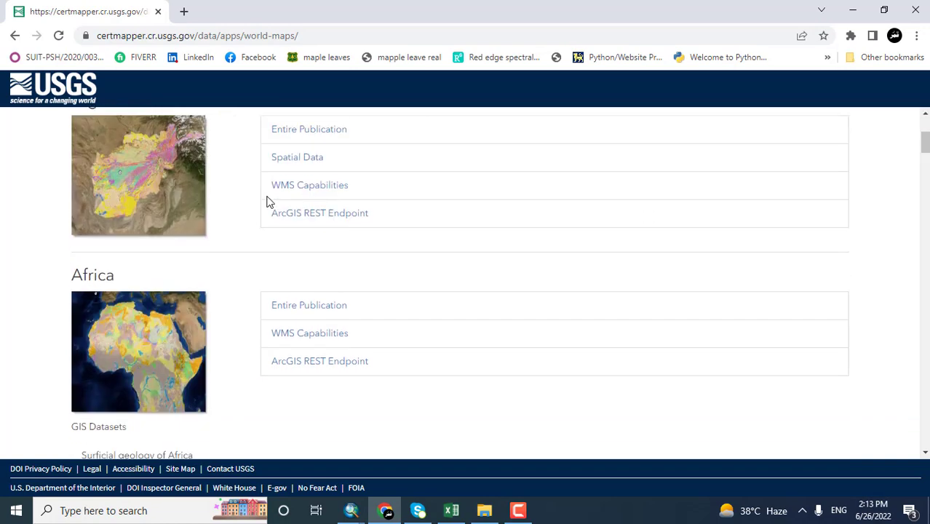
{"action": "scroll", "coordinate": [267, 201], "scroll_direction": "up", "scroll_amount": 3}
{"action": "left_click_drag", "start_coordinate": [925, 132], "coordinate": [926, 429]}
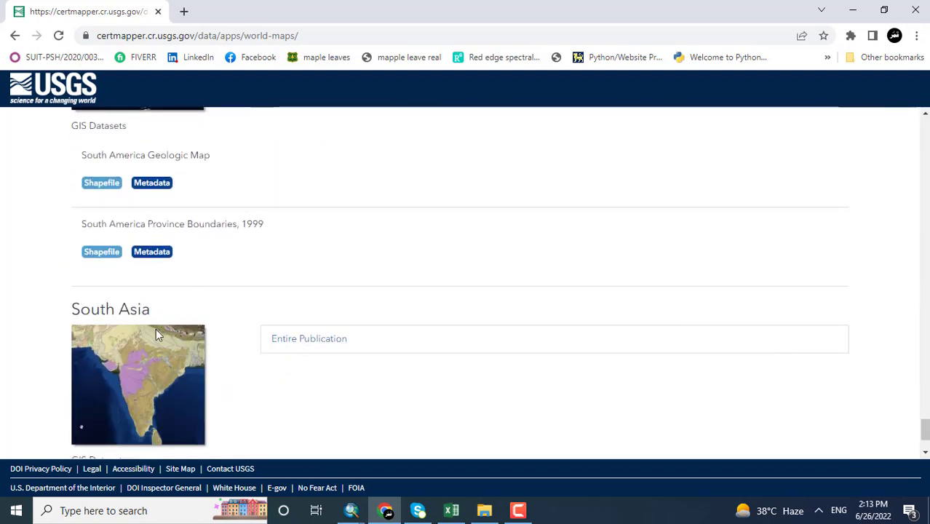
{"action": "right_click", "coordinate": [316, 343]}
{"action": "left_click", "coordinate": [329, 350]}
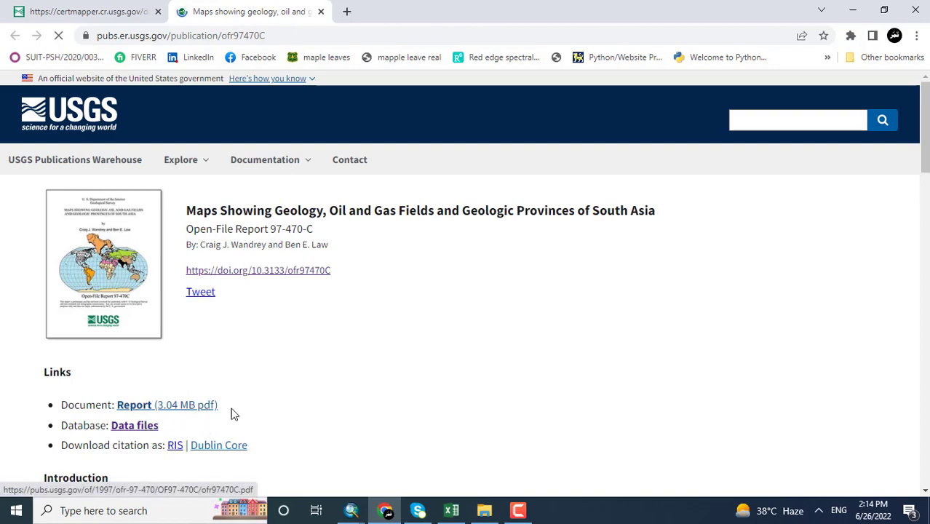
Step: Scroll down the publication page and open the Report (3.04 MB pdf), ofr97470C.pdf
{"action": "scroll", "coordinate": [234, 413], "scroll_direction": "down", "scroll_amount": 4}
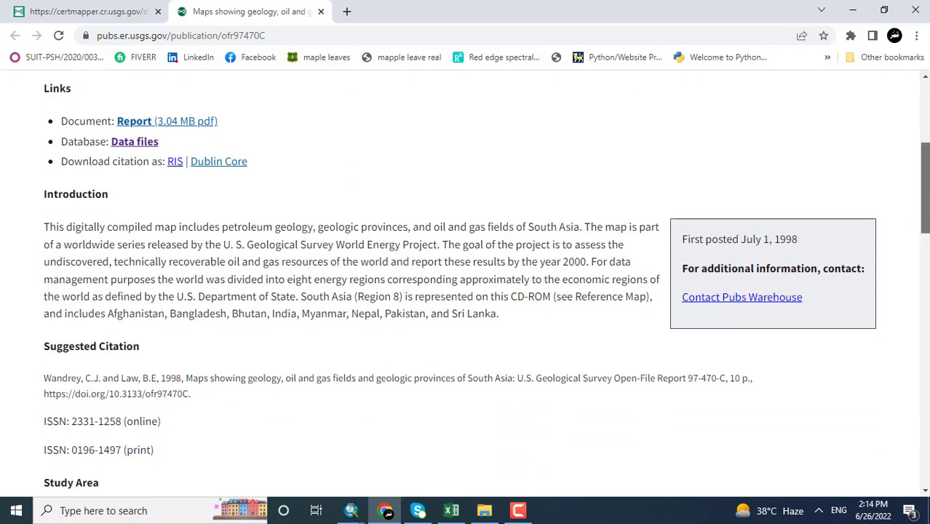
{"action": "scroll", "coordinate": [466, 284], "scroll_direction": "down", "scroll_amount": 4}
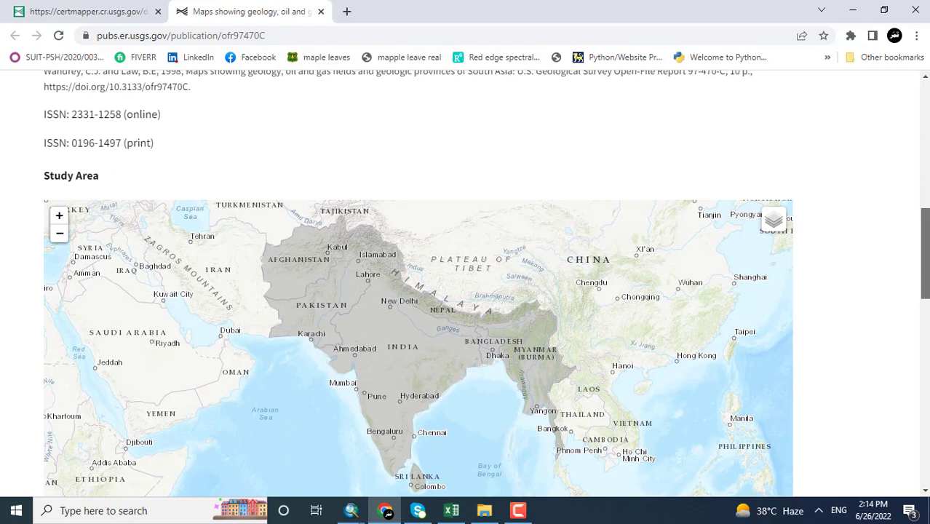
{"action": "scroll", "coordinate": [466, 284], "scroll_direction": "down", "scroll_amount": 1}
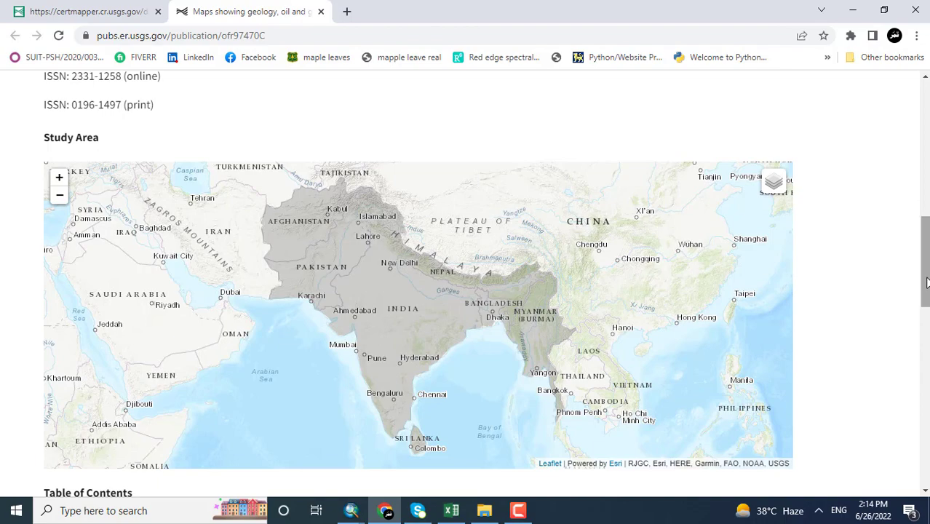
{"action": "left_click_drag", "start_coordinate": [926, 283], "coordinate": [925, 154]}
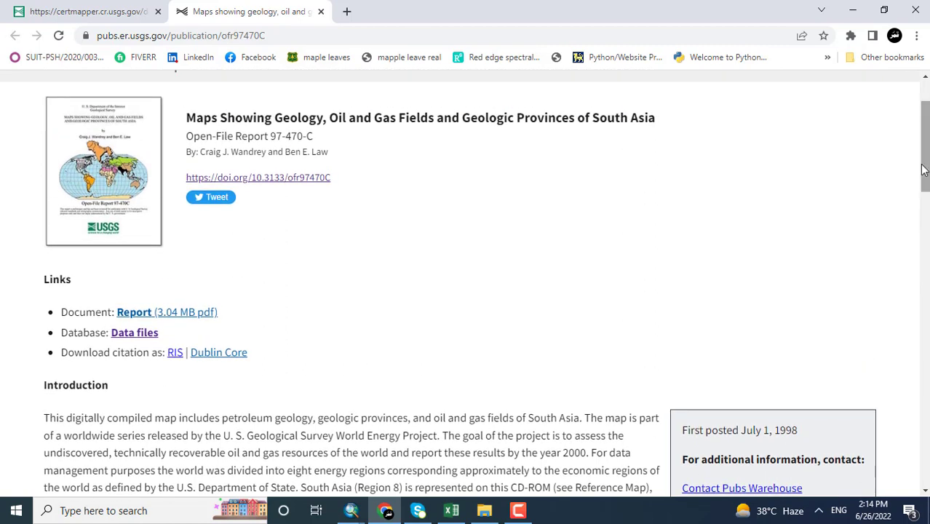
{"action": "left_click", "coordinate": [183, 321]}
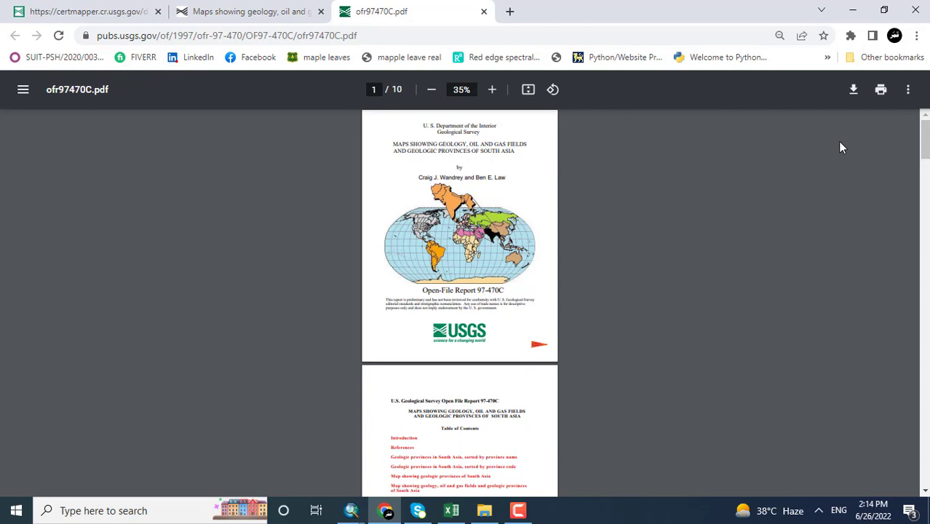
Step: Scroll through the report PDF to the map legend on page 10
{"action": "left_click_drag", "start_coordinate": [924, 153], "coordinate": [927, 462]}
{"action": "scroll", "coordinate": [801, 400], "scroll_direction": "up", "scroll_amount": 5}
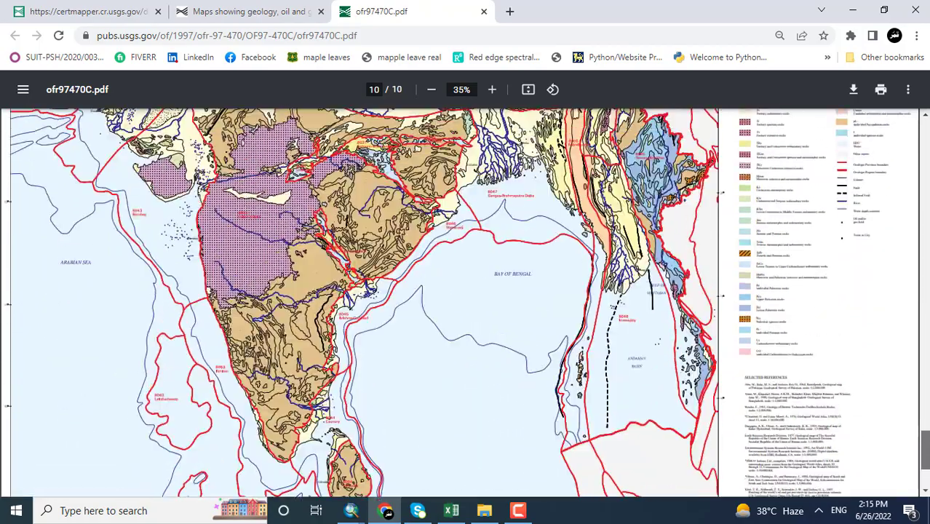
{"action": "scroll", "coordinate": [801, 400], "scroll_direction": "up", "scroll_amount": 1}
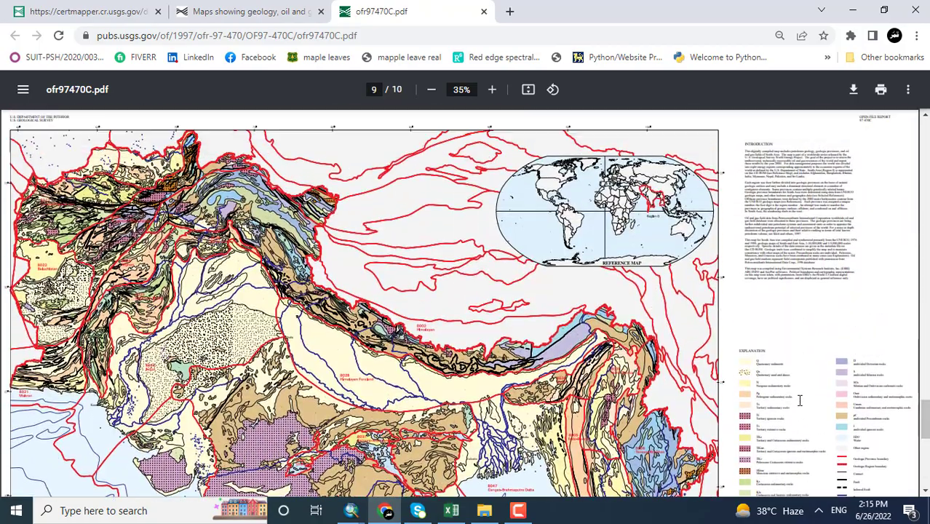
{"action": "scroll", "coordinate": [800, 400], "scroll_direction": "down", "scroll_amount": 10}
{"action": "scroll", "coordinate": [804, 405], "scroll_direction": "down", "scroll_amount": 5}
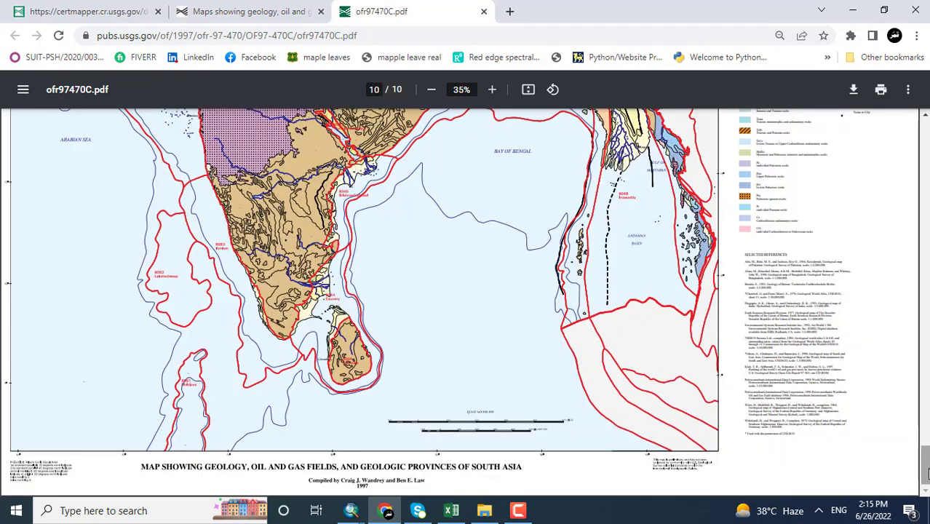
{"action": "left_click_drag", "start_coordinate": [926, 475], "coordinate": [926, 430]}
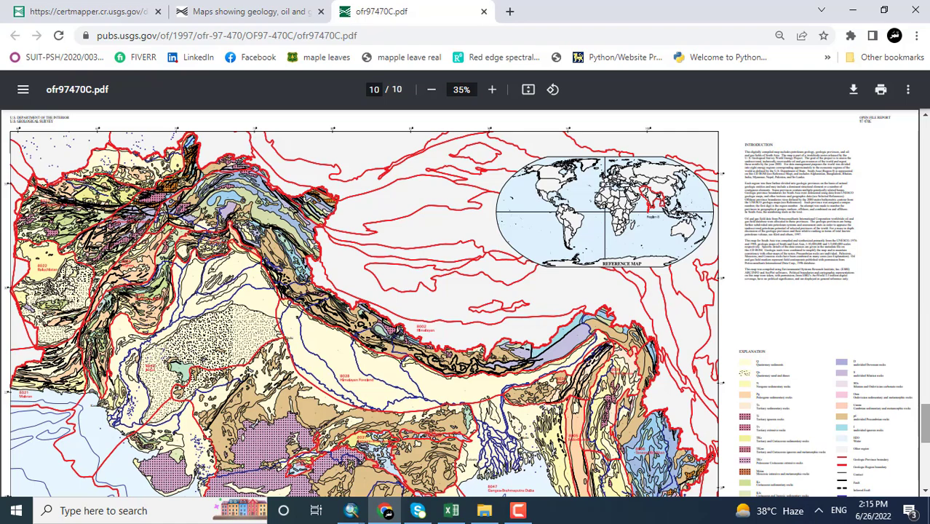
{"action": "scroll", "coordinate": [829, 393], "scroll_direction": "up", "scroll_amount": 2, "text": "ctrl"}
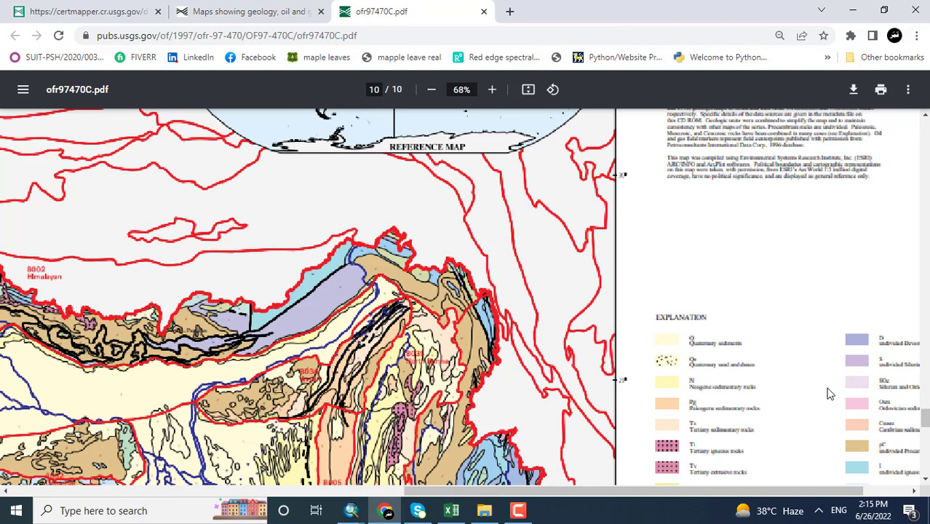
{"action": "scroll", "coordinate": [794, 408], "scroll_direction": "up", "scroll_amount": 2, "text": "ctrl"}
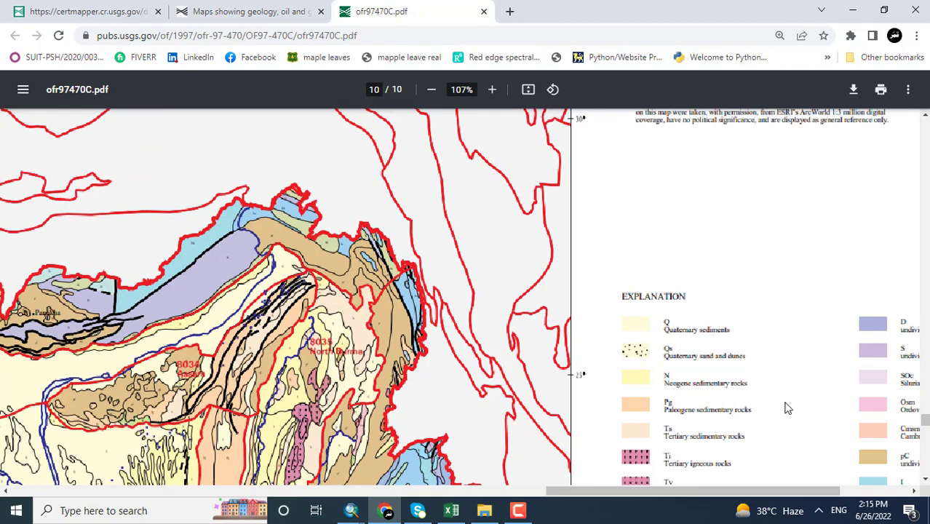
{"action": "scroll", "coordinate": [788, 409], "scroll_direction": "up", "scroll_amount": 2, "text": "ctrl"}
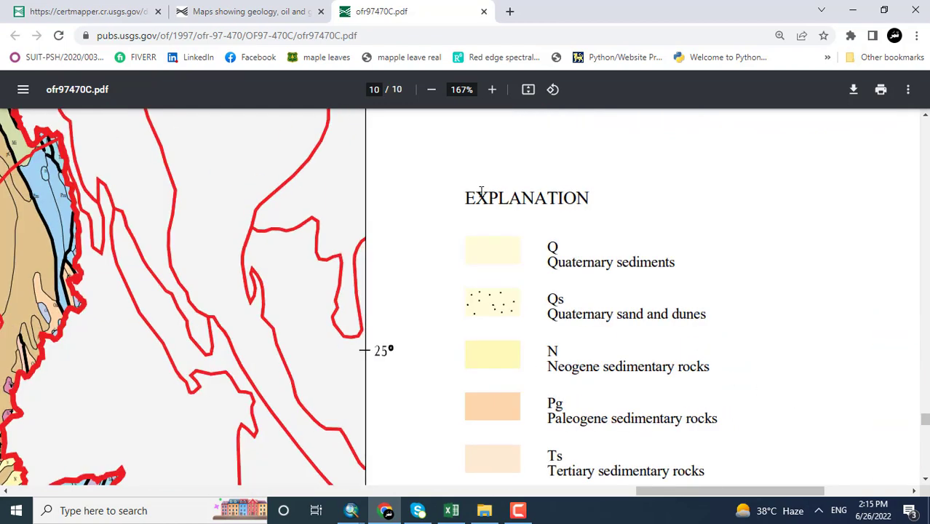
Step: Highlight the EXPLANATION heading and the Mzim and Ks legend descriptions
{"action": "left_click_drag", "start_coordinate": [466, 198], "coordinate": [635, 203]}
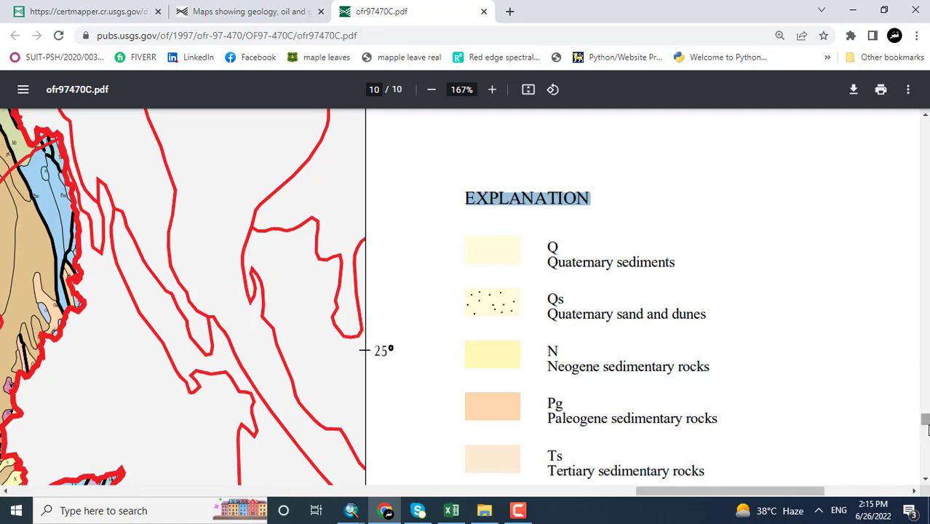
{"action": "left_click_drag", "start_coordinate": [755, 491], "coordinate": [830, 488]}
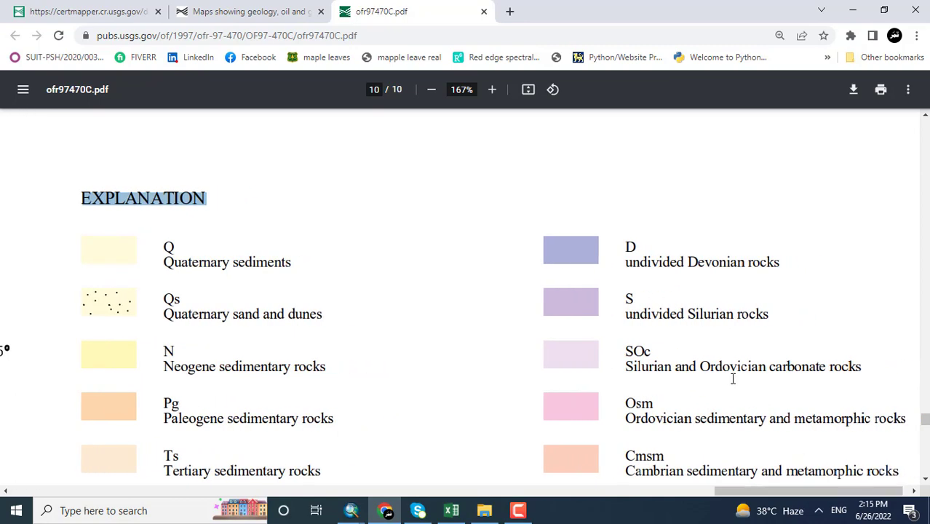
{"action": "scroll", "coordinate": [733, 378], "scroll_direction": "down", "scroll_amount": 5}
{"action": "scroll", "coordinate": [732, 379], "scroll_direction": "up", "scroll_amount": 5}
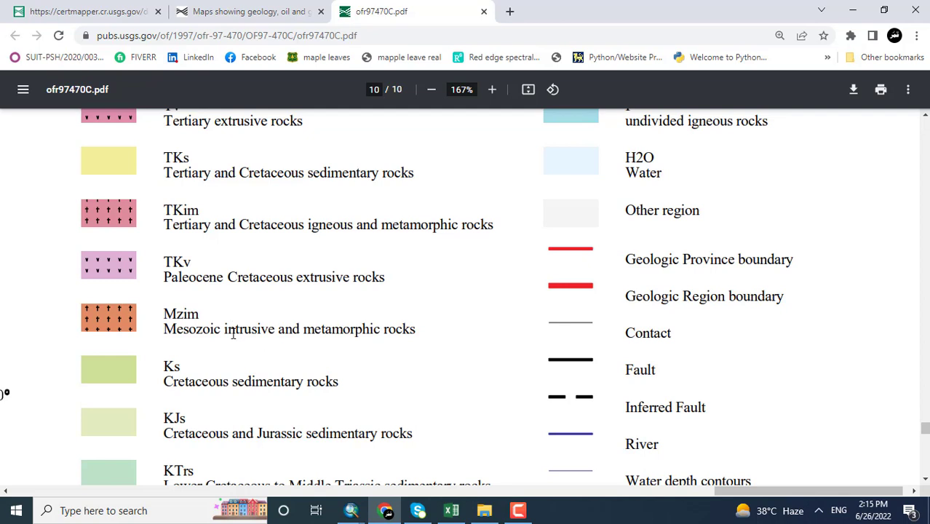
{"action": "left_click_drag", "start_coordinate": [232, 336], "coordinate": [380, 334]}
{"action": "left_click_drag", "start_coordinate": [178, 385], "coordinate": [260, 385]}
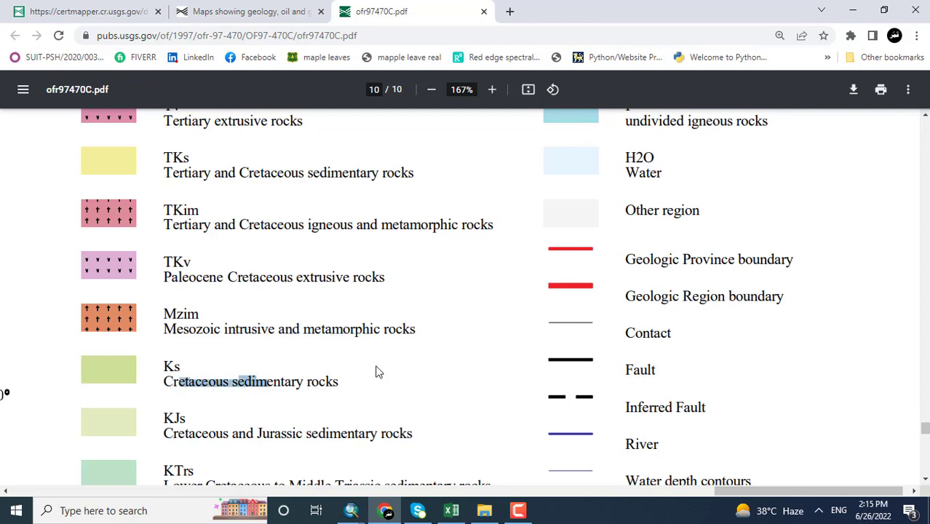
Step: Go back to World Geologic Maps and save the geology data ZIP to the Desktop, named Geology
{"action": "left_click", "coordinate": [243, 13]}
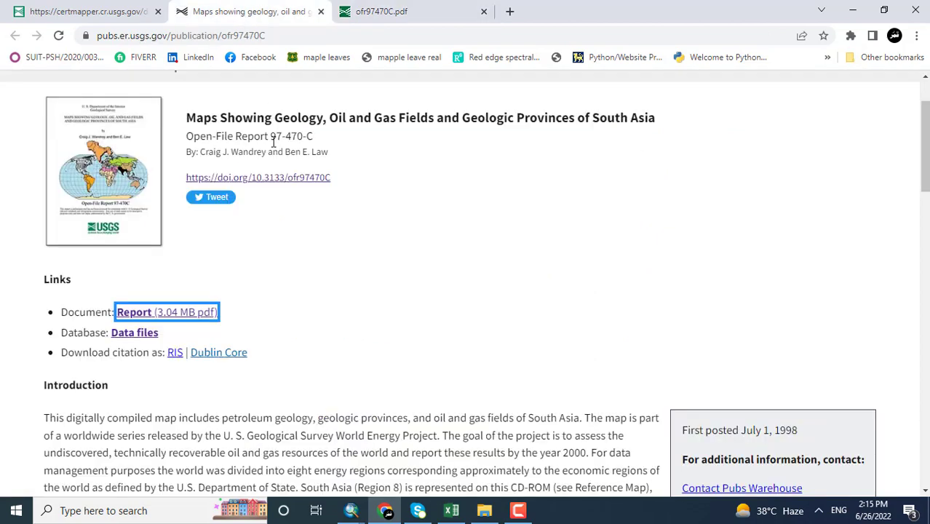
{"action": "left_click", "coordinate": [110, 11]}
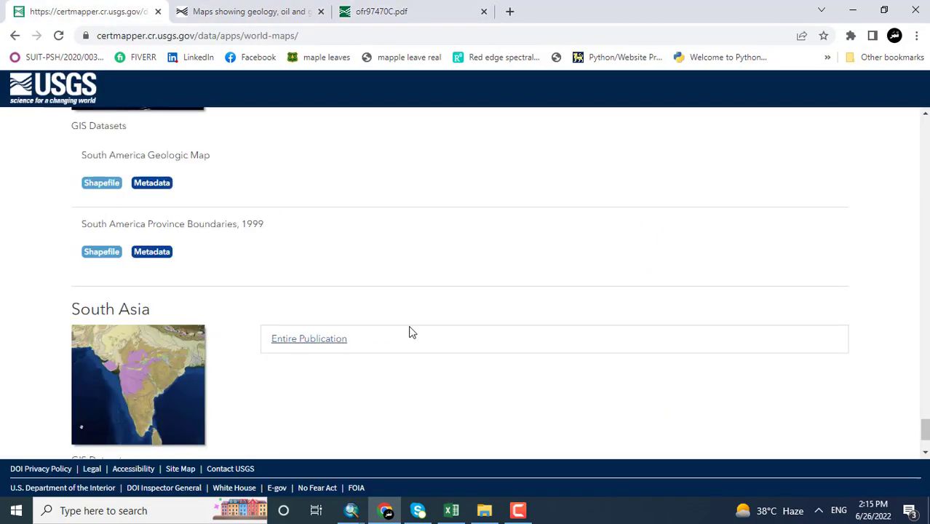
{"action": "scroll", "coordinate": [283, 379], "scroll_direction": "down", "scroll_amount": 2}
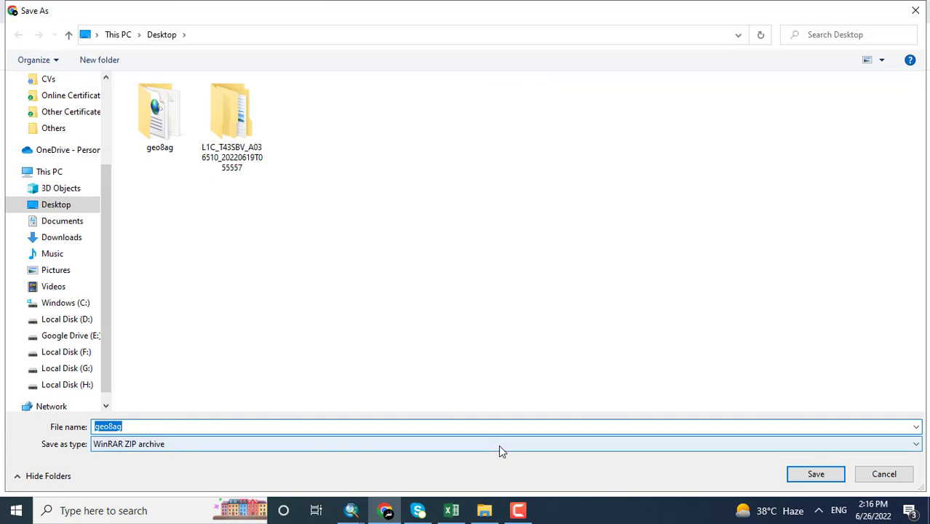
{"action": "type", "text": "Geology"}
{"action": "key", "text": "Return"}
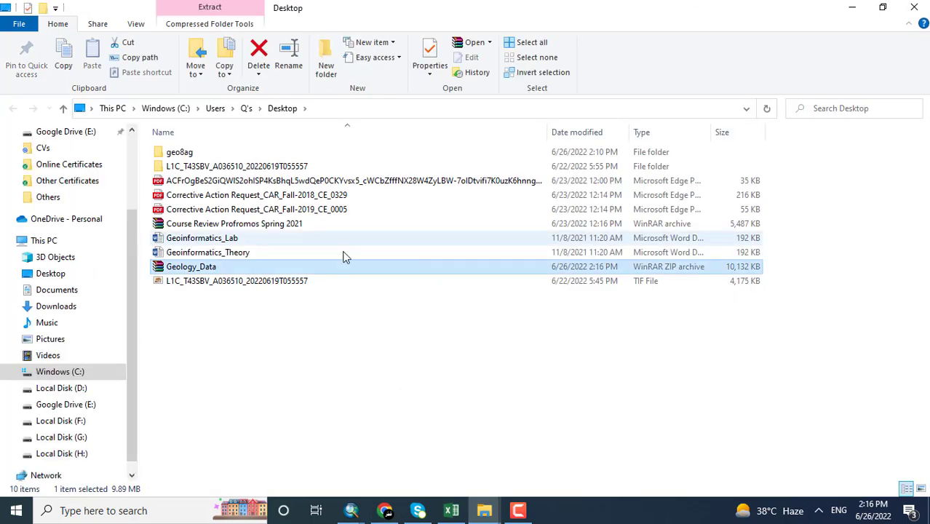
Step: Extract Geology_Data.zip into a Geology_Data folder and refresh the desktop
{"action": "right_click", "coordinate": [227, 269]}
{"action": "left_click", "coordinate": [280, 222]}
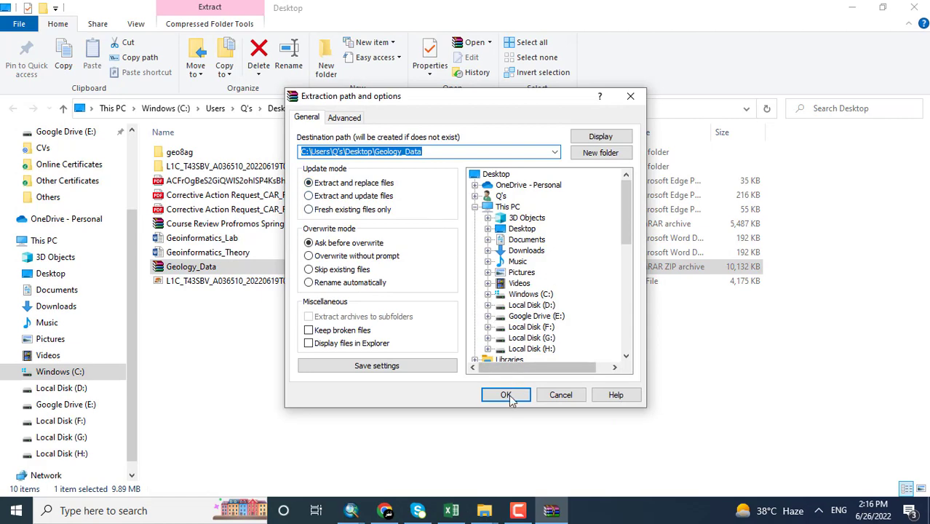
{"action": "left_click", "coordinate": [508, 396]}
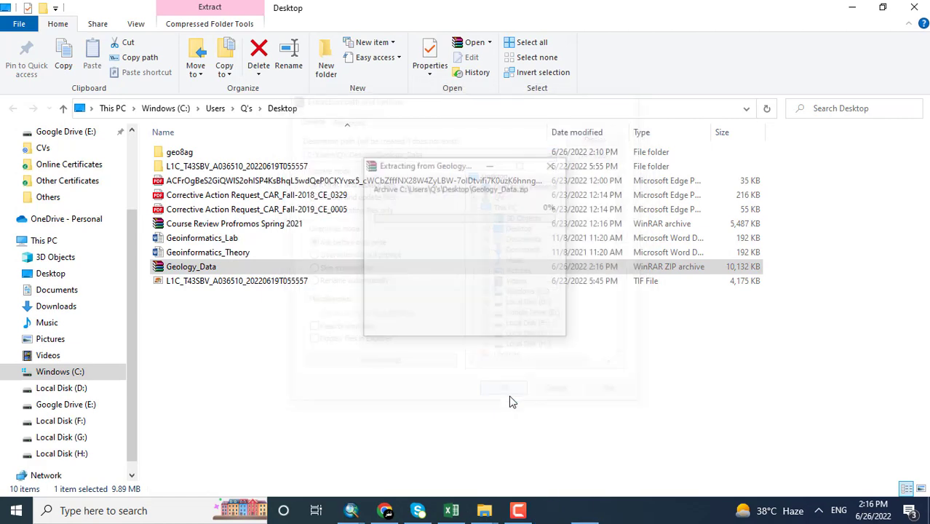
{"action": "left_click", "coordinate": [851, 11]}
{"action": "left_click", "coordinate": [851, 11]}
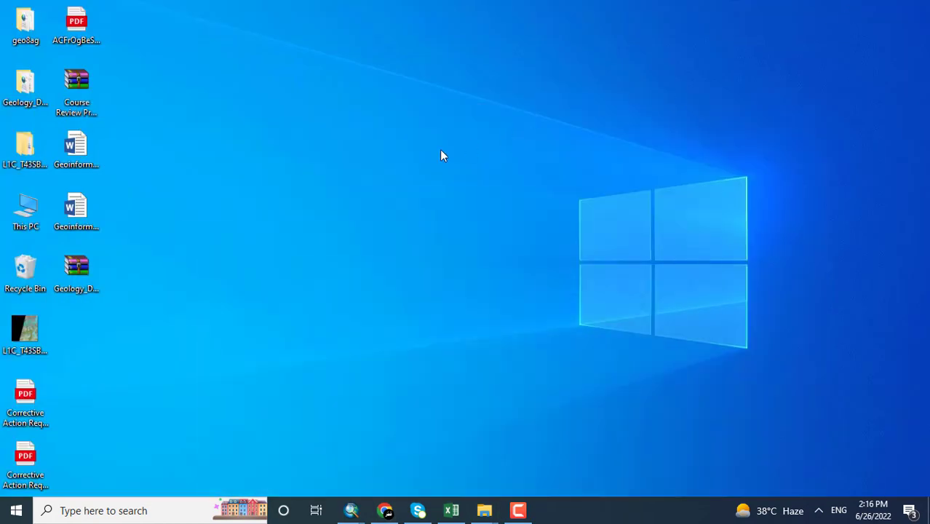
{"action": "right_click", "coordinate": [442, 152]}
{"action": "left_click", "coordinate": [474, 191]}
Step: Open the extracted Geology_Data folder and drag the geo8apg shapefile into ArcMap
{"action": "right_click", "coordinate": [92, 266]}
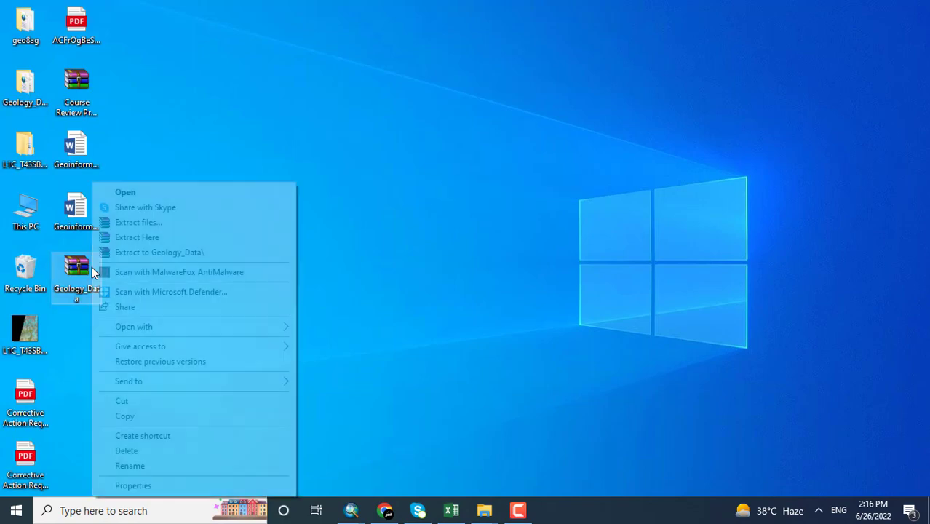
{"action": "left_click", "coordinate": [26, 87]}
{"action": "double_click", "coordinate": [26, 87]}
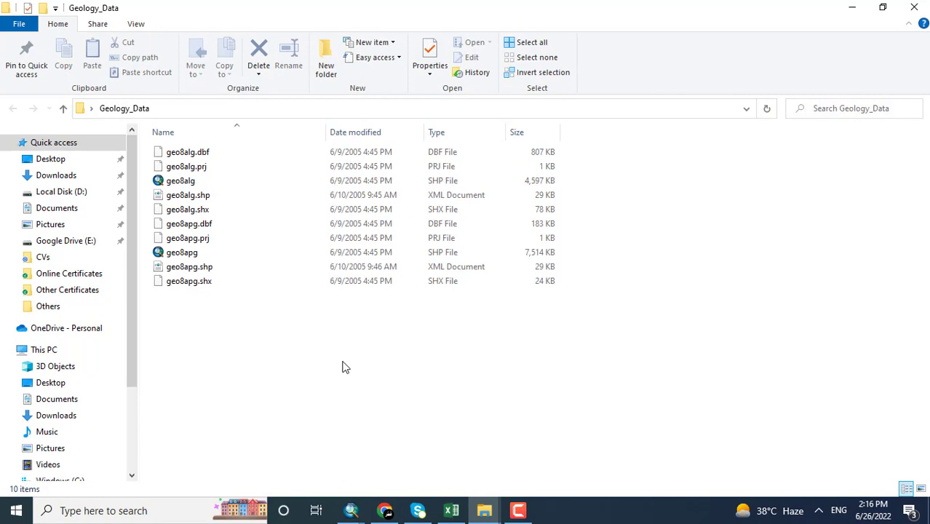
{"action": "right_click", "coordinate": [342, 364]}
{"action": "left_click", "coordinate": [257, 256]}
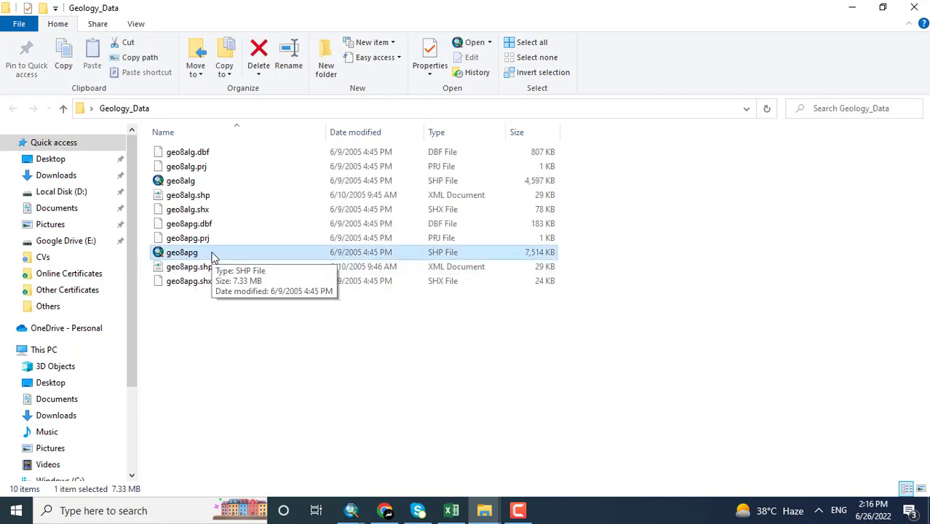
{"action": "mouse_move", "coordinate": [213, 256]}
{"action": "left_mouse_down"}
{"action": "mouse_move", "coordinate": [290, 266]}
{"action": "mouse_move", "coordinate": [353, 503]}
{"action": "mouse_move", "coordinate": [312, 478]}
{"action": "mouse_move", "coordinate": [297, 430]}
{"action": "mouse_move", "coordinate": [163, 198]}
{"action": "left_mouse_up"}
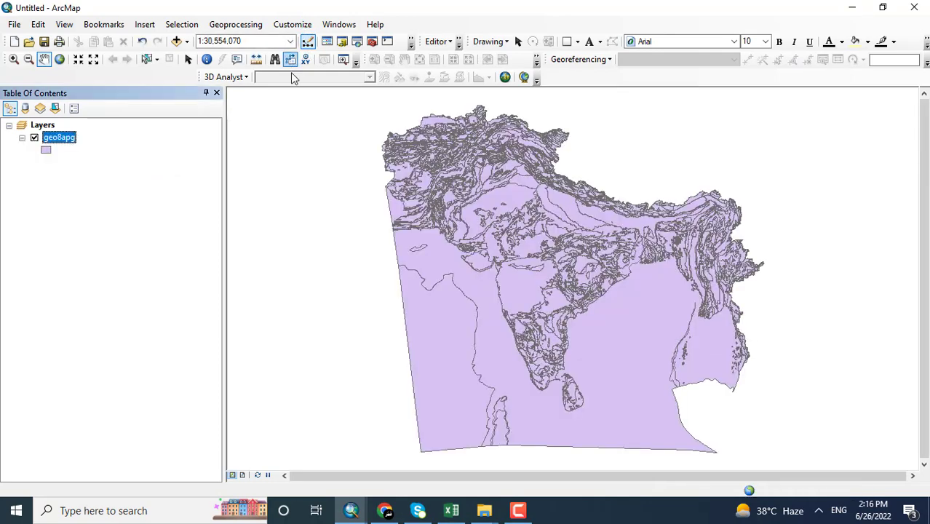
Step: Zoom in and out on the geo8apg layer to inspect South Asia's geologic units
{"action": "scroll", "coordinate": [477, 256], "scroll_direction": "down", "scroll_amount": 1}
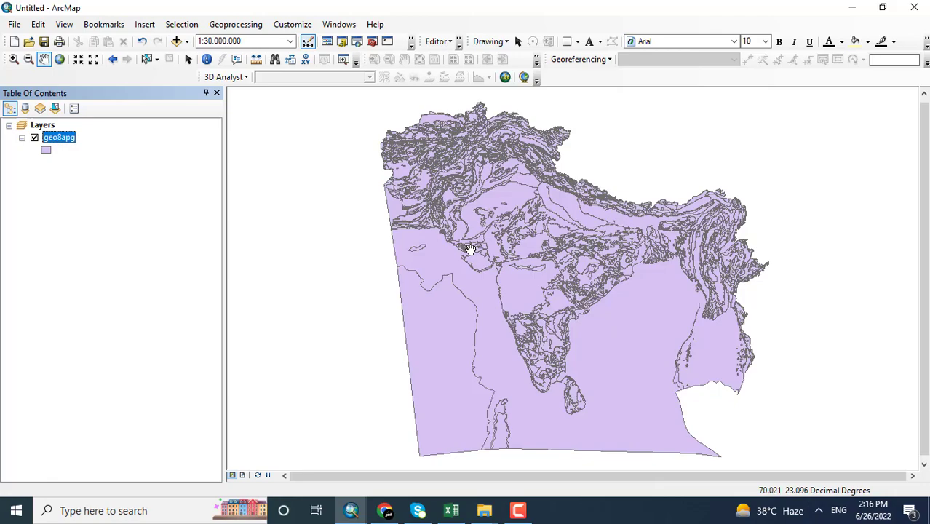
{"action": "scroll", "coordinate": [470, 247], "scroll_direction": "down", "scroll_amount": 1}
{"action": "scroll", "coordinate": [453, 206], "scroll_direction": "down", "scroll_amount": 2}
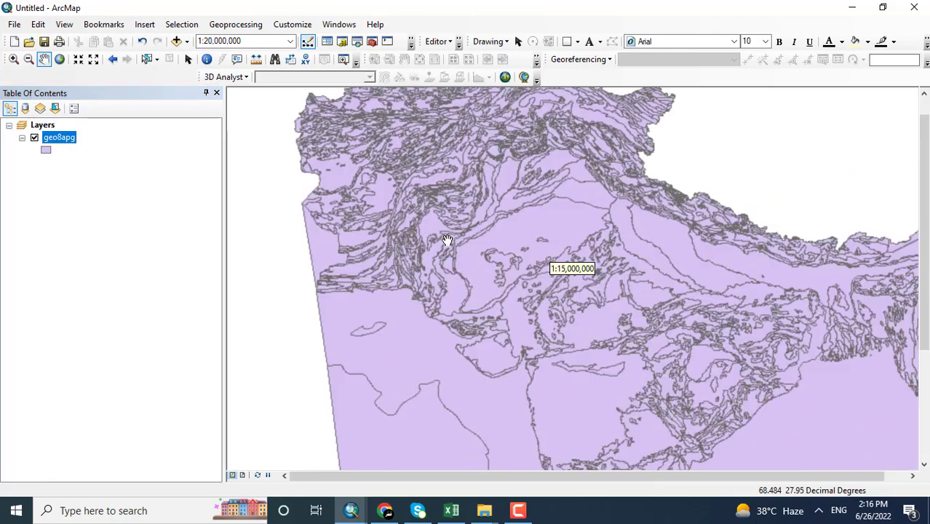
{"action": "scroll", "coordinate": [401, 231], "scroll_direction": "down", "scroll_amount": 2}
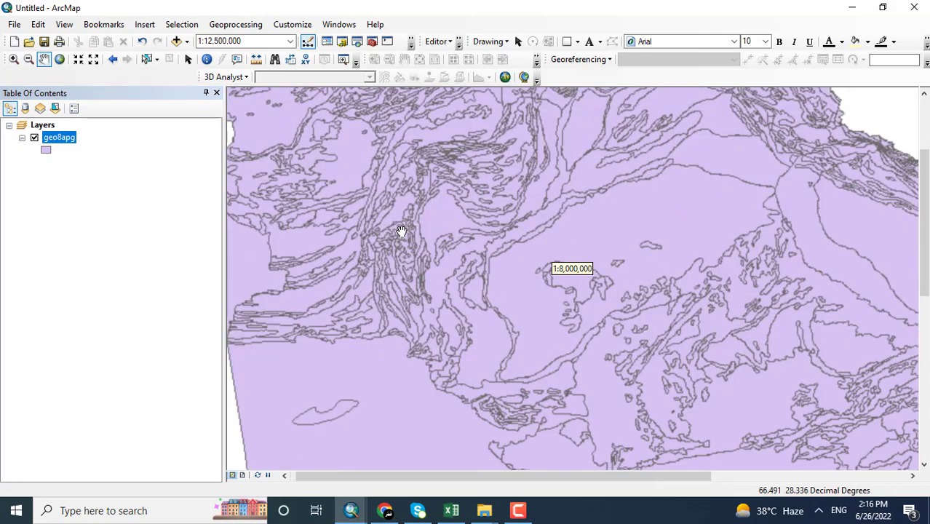
{"action": "scroll", "coordinate": [401, 231], "scroll_direction": "up", "scroll_amount": 2}
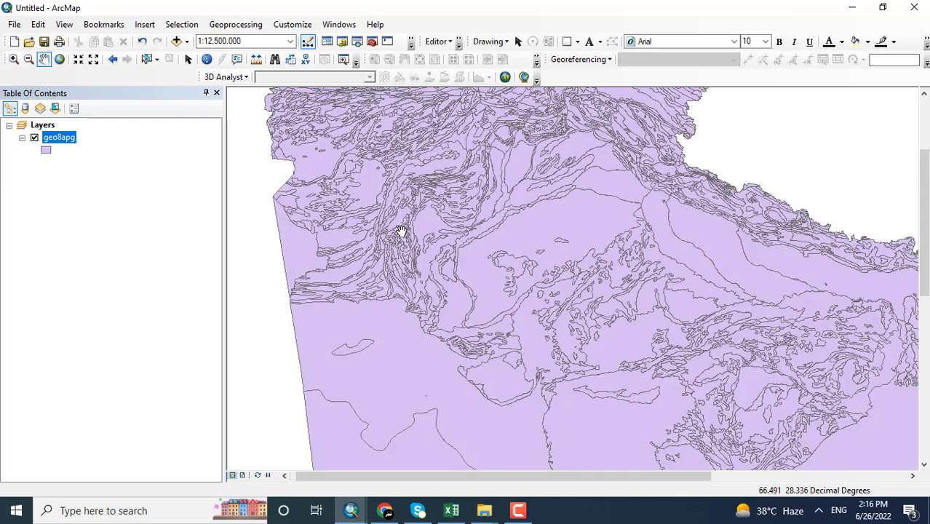
{"action": "scroll", "coordinate": [401, 231], "scroll_direction": "up", "scroll_amount": 1}
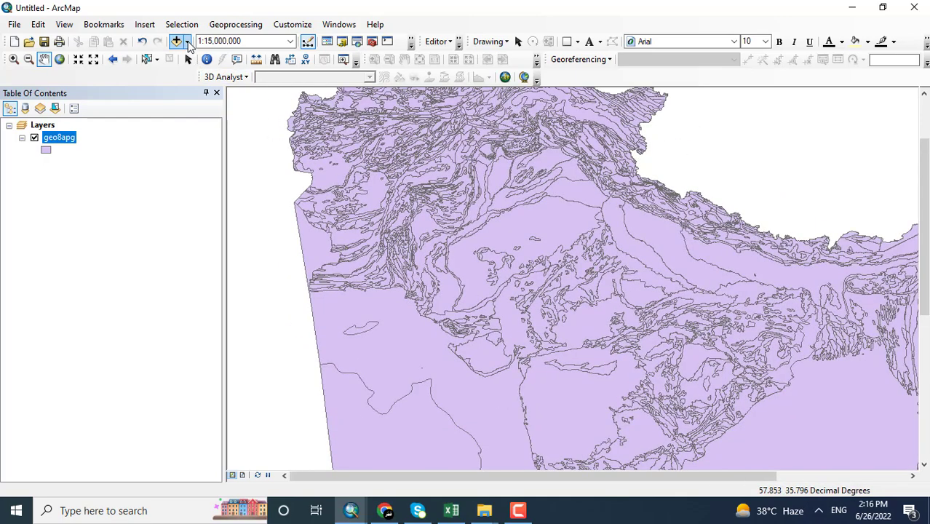
Step: Add the PAK_adm0.shp Pakistan boundary to the map through Add Data
{"action": "left_click", "coordinate": [186, 42]}
{"action": "left_click", "coordinate": [192, 58]}
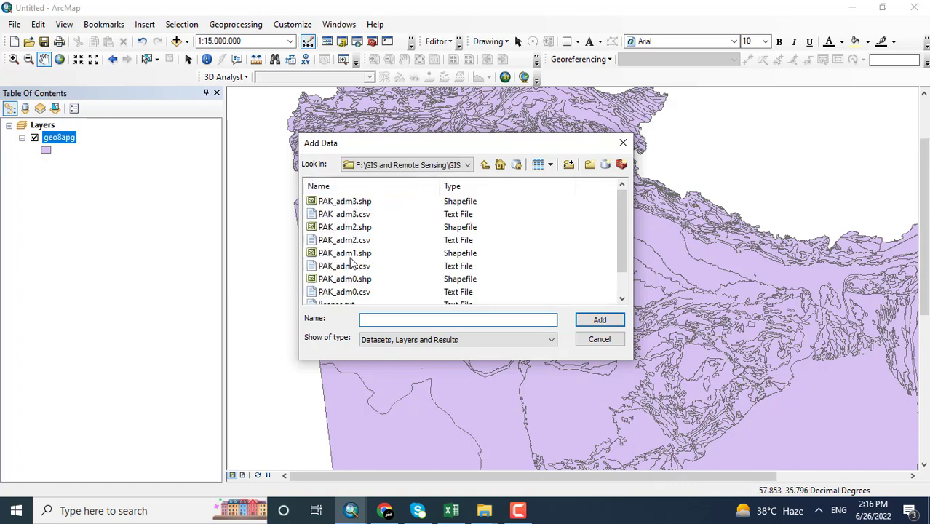
{"action": "scroll", "coordinate": [360, 289], "scroll_direction": "down", "scroll_amount": 1}
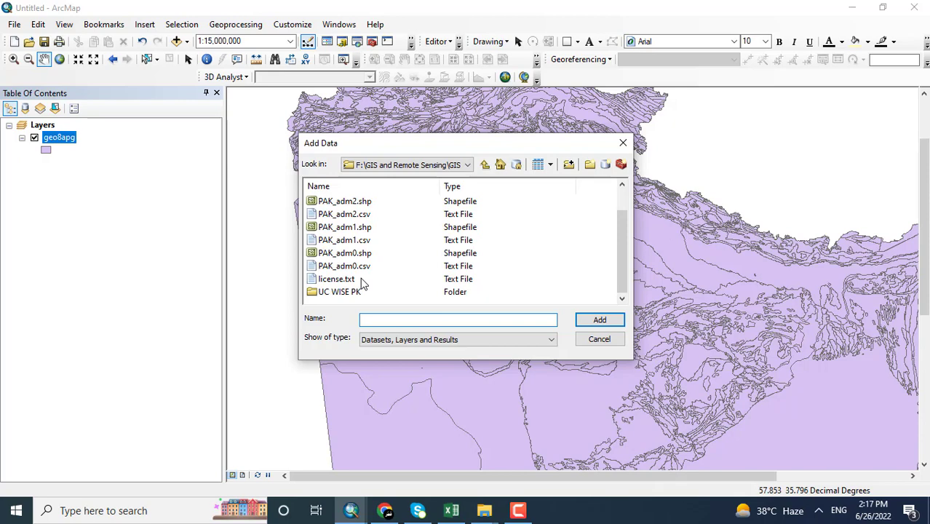
{"action": "left_click", "coordinate": [348, 255]}
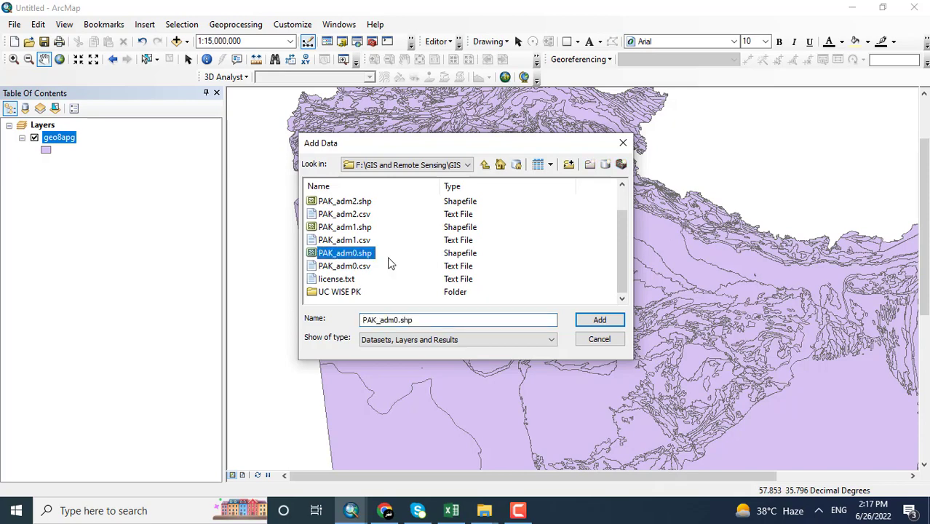
{"action": "left_click", "coordinate": [598, 321]}
{"action": "scroll", "coordinate": [551, 268], "scroll_direction": "up", "scroll_amount": 2}
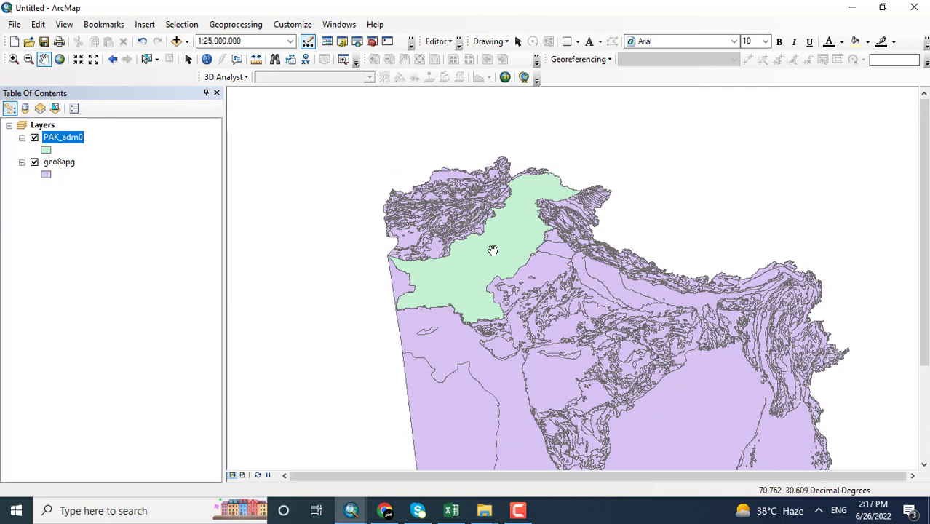
Step: Run Geoprocessing Clip with geo8apg as input and PAK_adm0 as clip features
{"action": "left_click", "coordinate": [186, 24]}
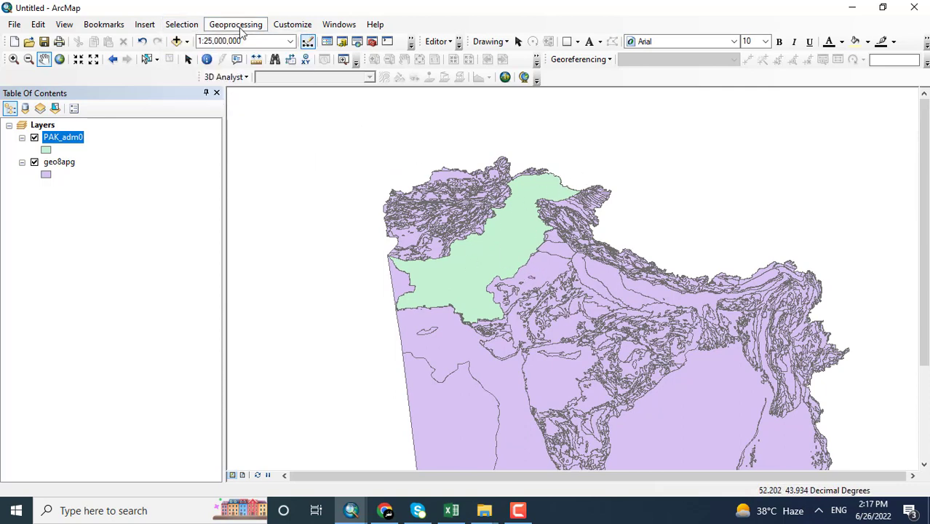
{"action": "left_click", "coordinate": [240, 26]}
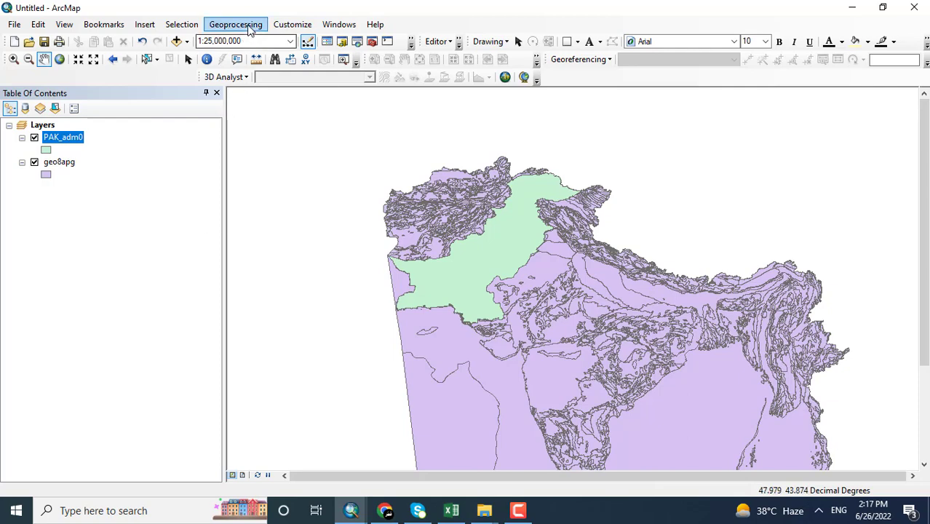
{"action": "left_click", "coordinate": [253, 58]}
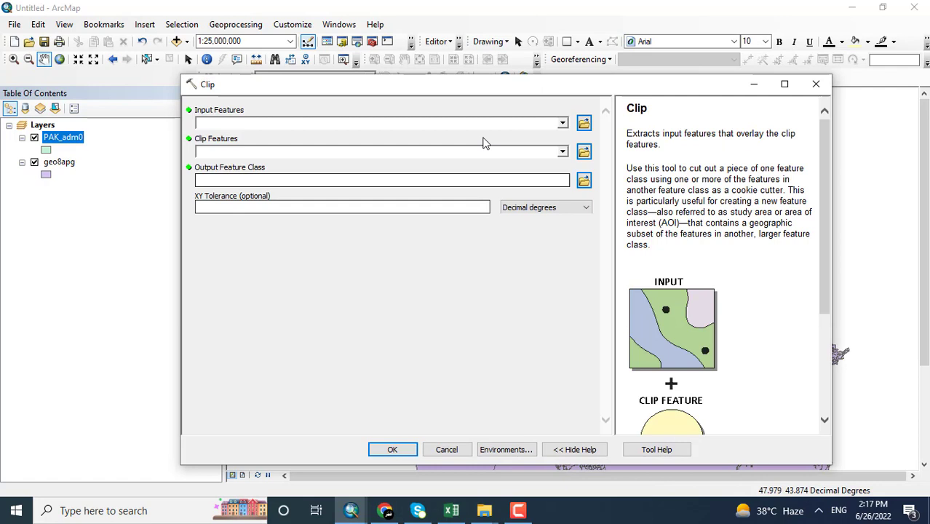
{"action": "left_click", "coordinate": [563, 124]}
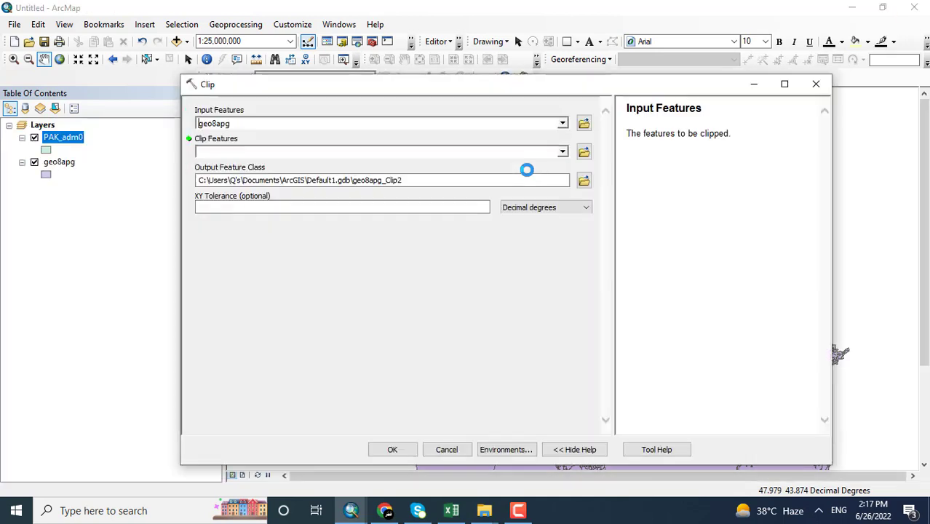
{"action": "left_click", "coordinate": [563, 153]}
{"action": "left_click", "coordinate": [233, 162]}
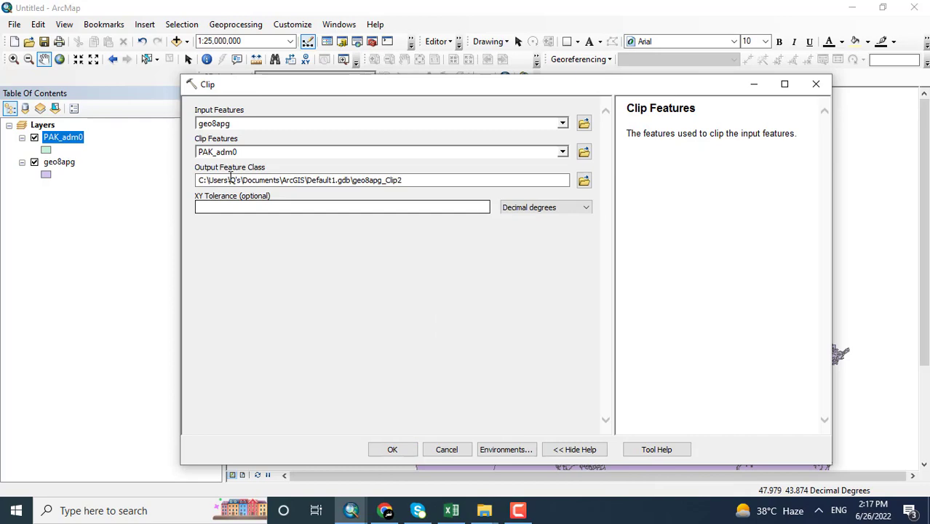
{"action": "left_click", "coordinate": [391, 450]}
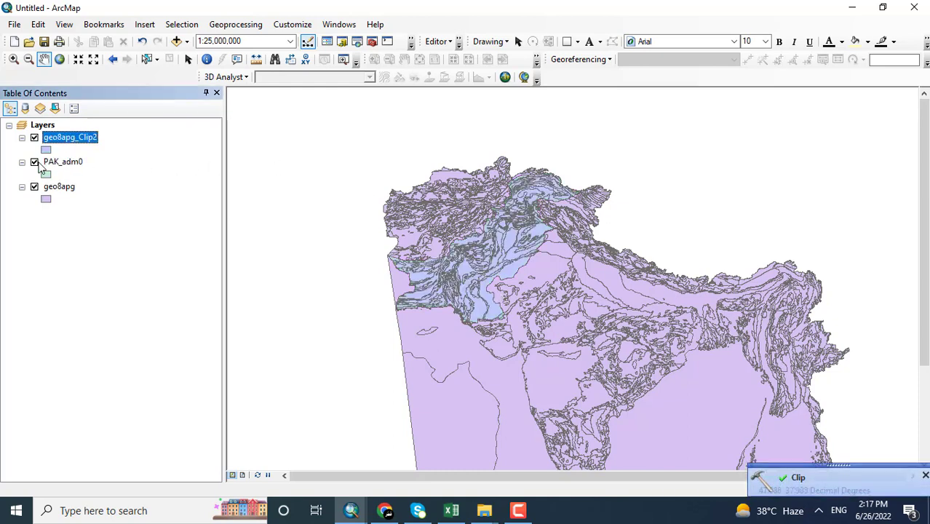
Step: Hide PAK_adm0 and geo8apg, zoom to geo8apg_Clip2, and pan to central Pakistan
{"action": "left_click", "coordinate": [34, 162]}
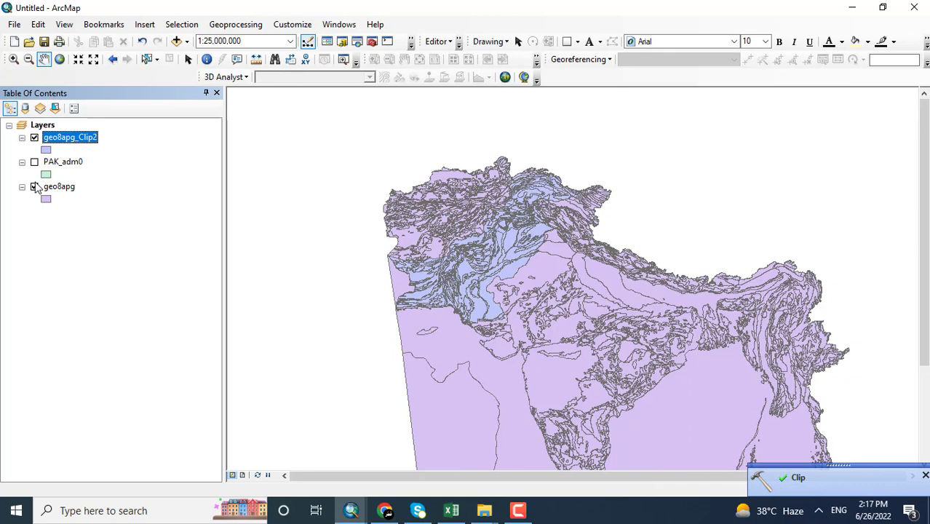
{"action": "left_click", "coordinate": [34, 187]}
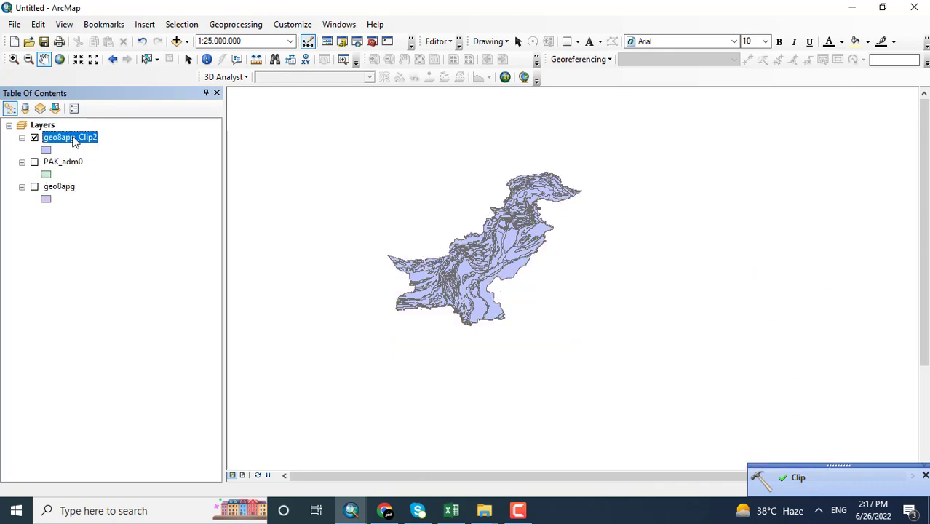
{"action": "right_click", "coordinate": [75, 142]}
{"action": "left_click", "coordinate": [130, 209]}
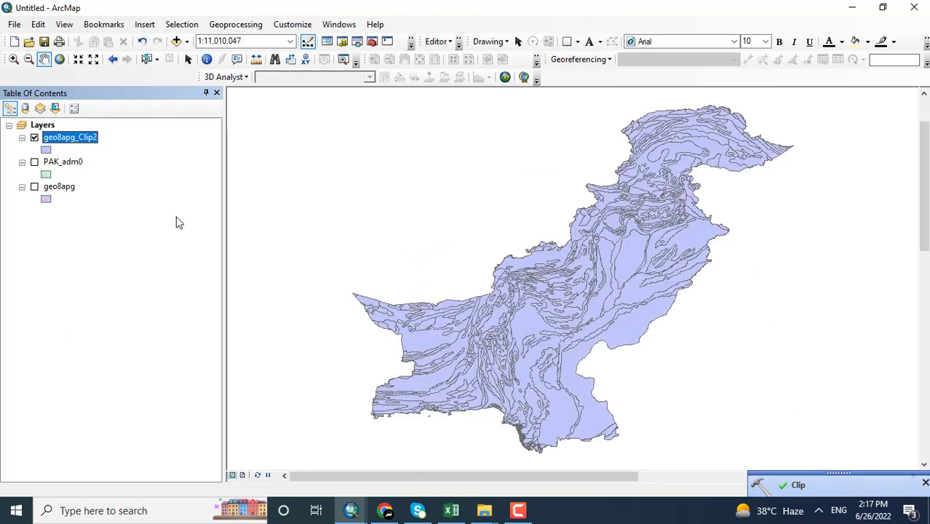
{"action": "scroll", "coordinate": [538, 282], "scroll_direction": "up", "scroll_amount": 3}
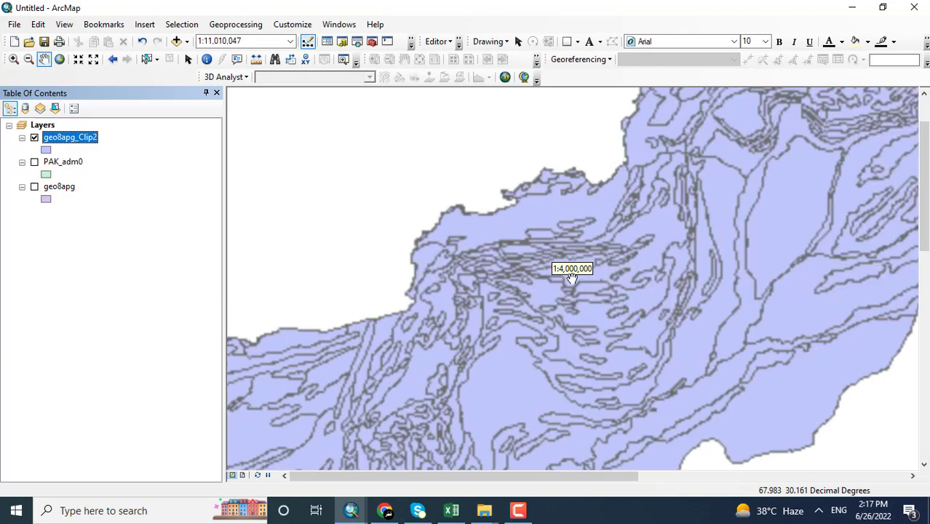
{"action": "left_click_drag", "start_coordinate": [571, 278], "coordinate": [550, 193]}
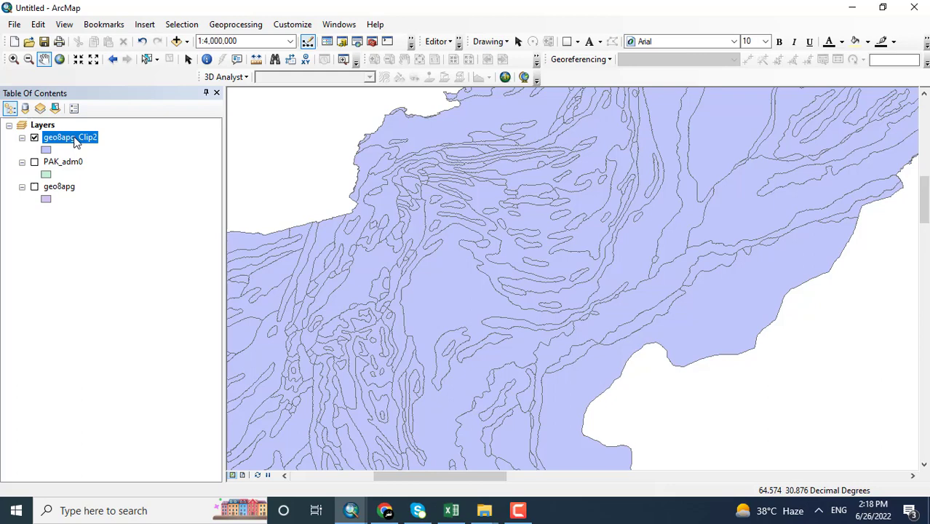
Step: Symbolize geo8apg_Clip2 by unique values of the GLG field, adding all values
{"action": "right_click", "coordinate": [71, 138]}
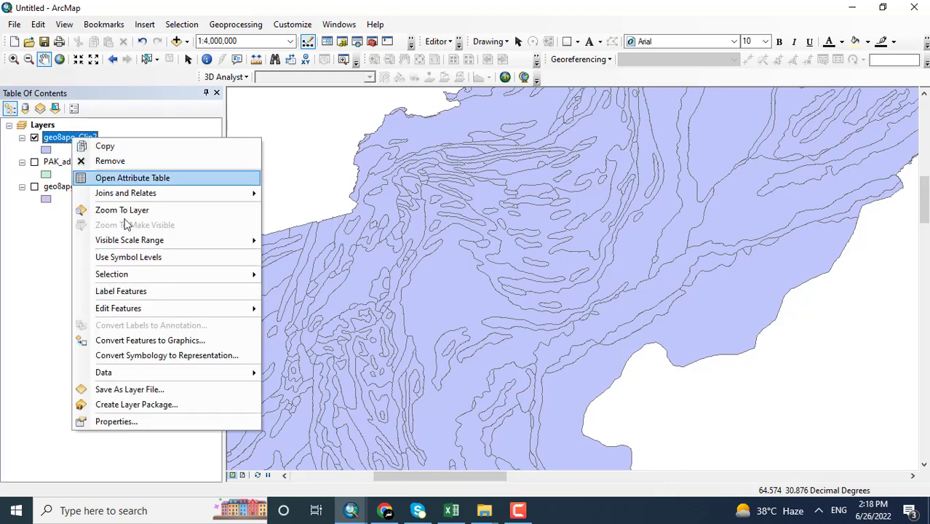
{"action": "left_click", "coordinate": [119, 424]}
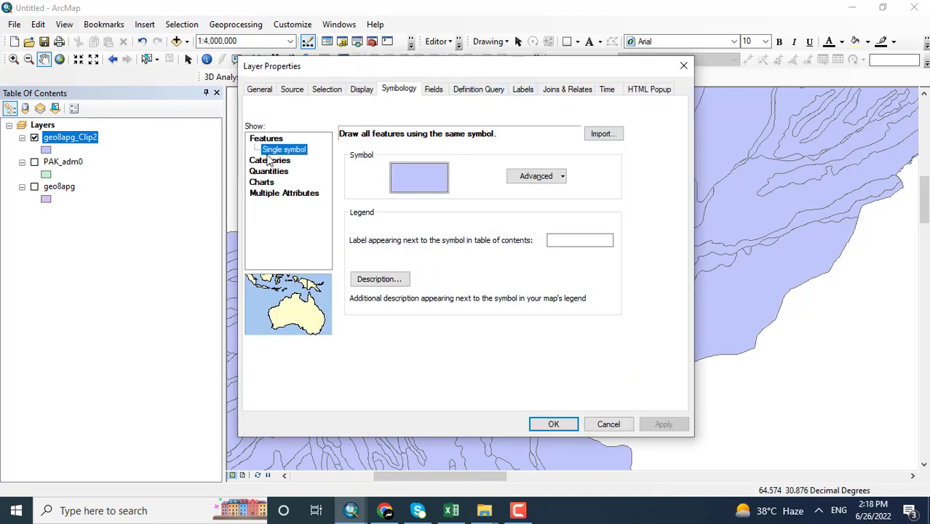
{"action": "left_click", "coordinate": [268, 160]}
{"action": "left_click", "coordinate": [429, 164]}
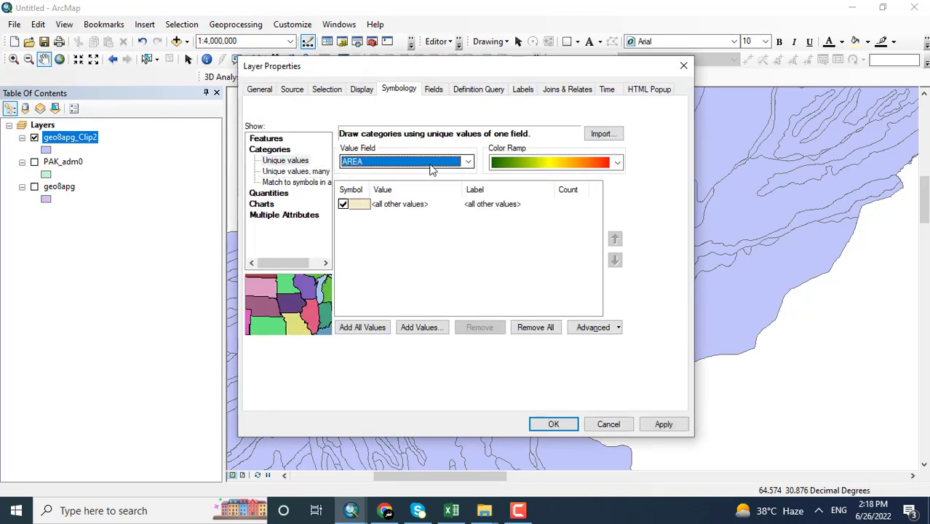
{"action": "left_click", "coordinate": [431, 168]}
{"action": "left_click", "coordinate": [358, 209]}
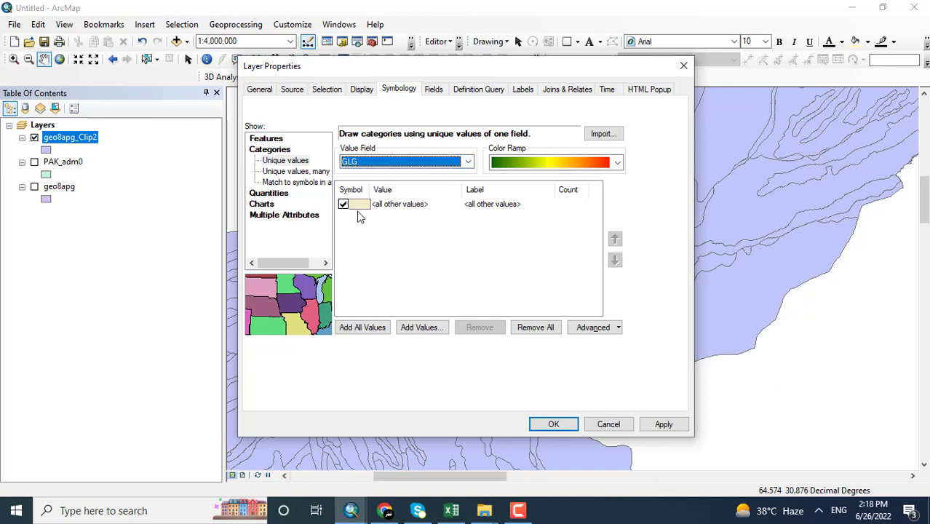
{"action": "left_click", "coordinate": [362, 327]}
{"action": "left_click_drag", "start_coordinate": [601, 193], "coordinate": [597, 285]}
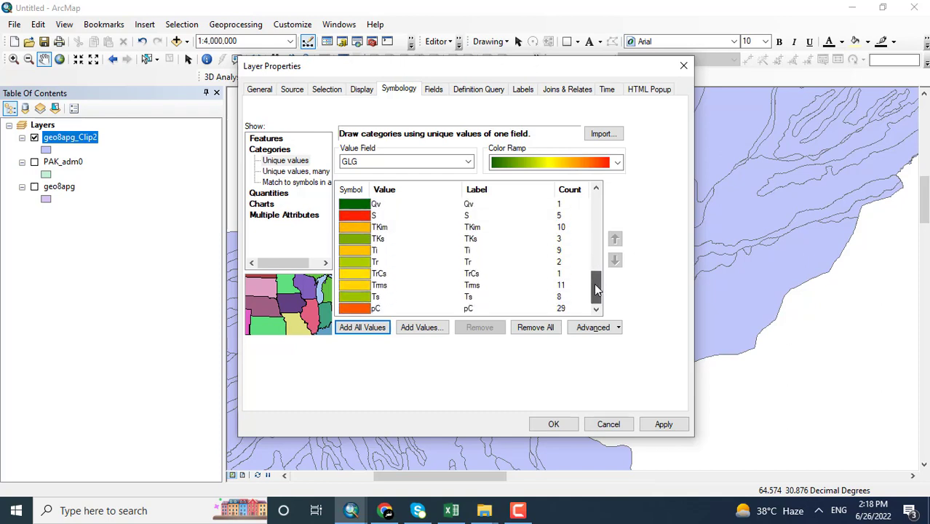
{"action": "left_click", "coordinate": [554, 423]}
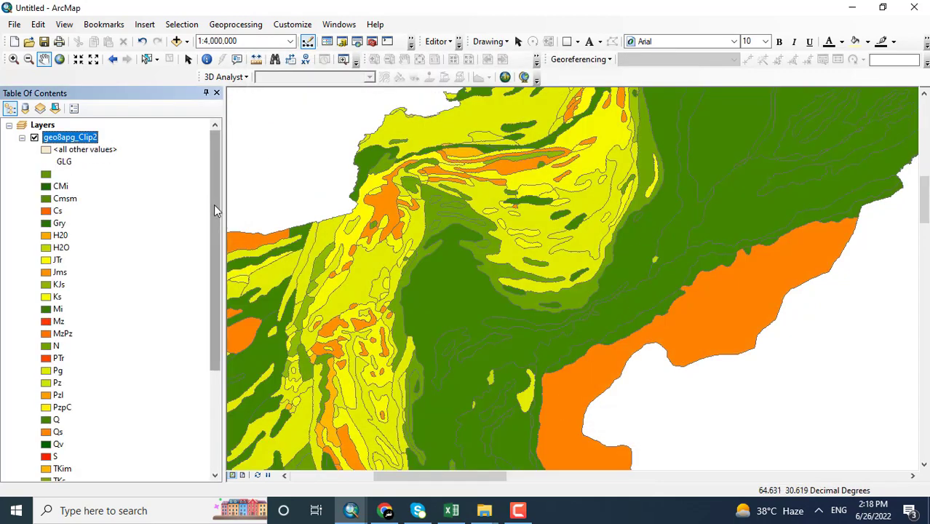
Step: Zoom to the geo8apg_Clip2 layer and switch to Layout View
{"action": "left_click_drag", "start_coordinate": [215, 211], "coordinate": [216, 311]}
{"action": "left_click_drag", "start_coordinate": [216, 271], "coordinate": [220, 171]}
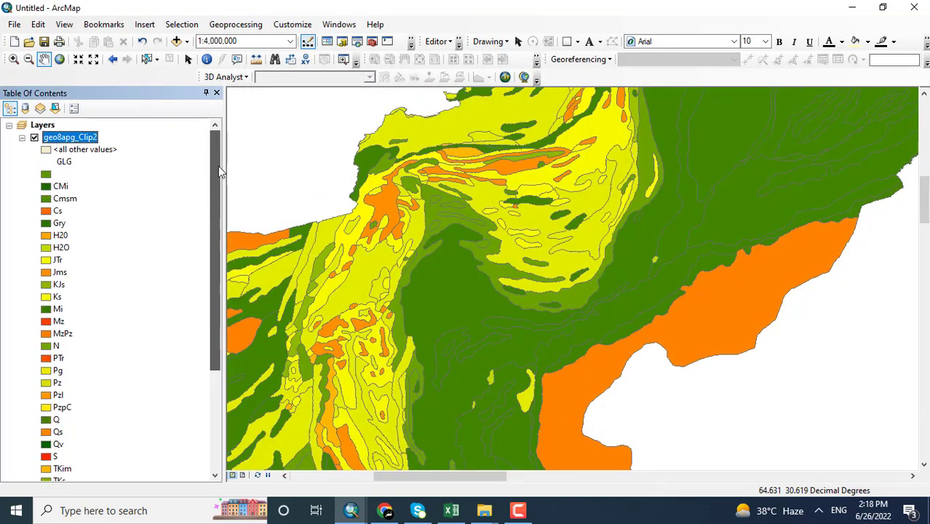
{"action": "right_click", "coordinate": [83, 138]}
{"action": "left_click", "coordinate": [132, 210]}
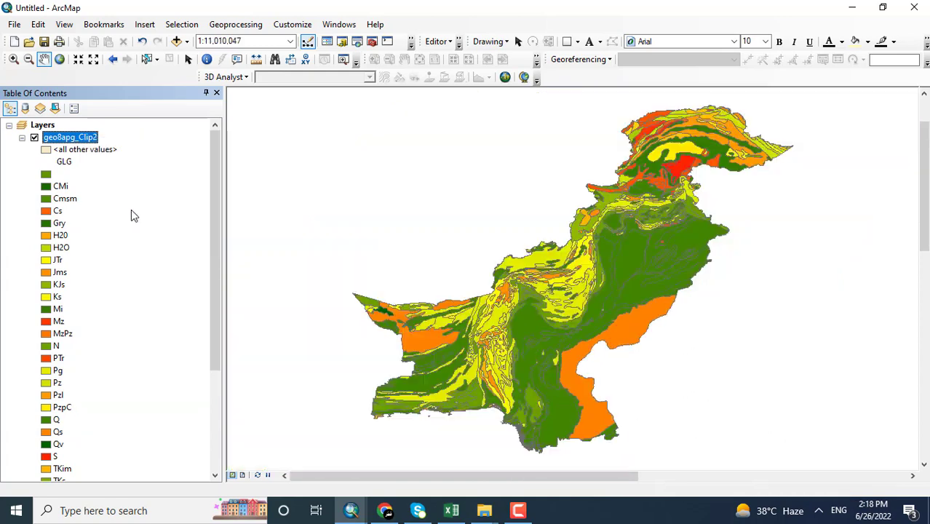
{"action": "left_click", "coordinate": [243, 476]}
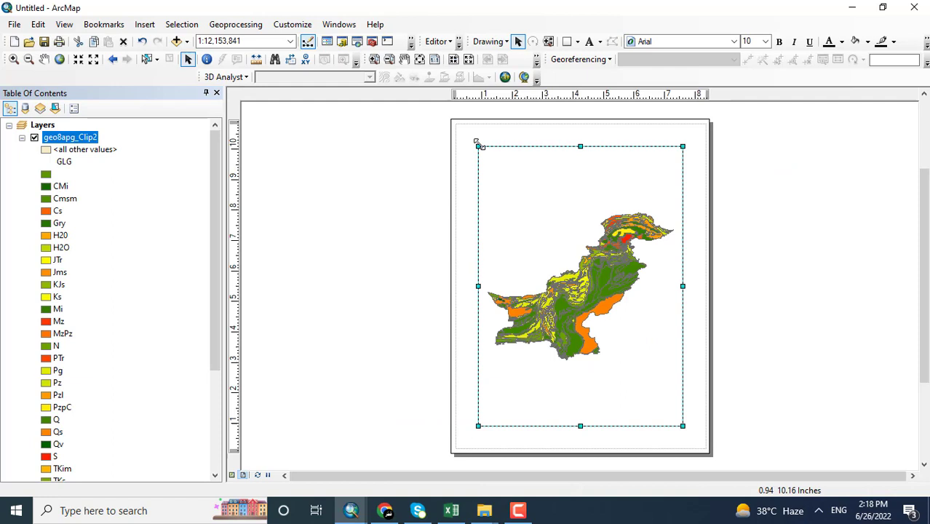
Step: Stretch the data frame to the page edges and zoom to the layer again
{"action": "left_click_drag", "start_coordinate": [478, 146], "coordinate": [458, 128]}
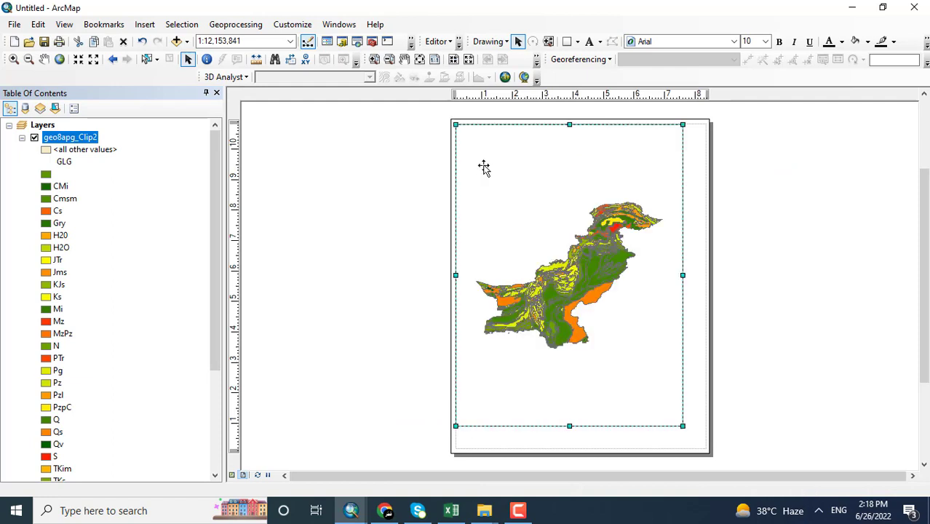
{"action": "left_click_drag", "start_coordinate": [680, 428], "coordinate": [710, 455]}
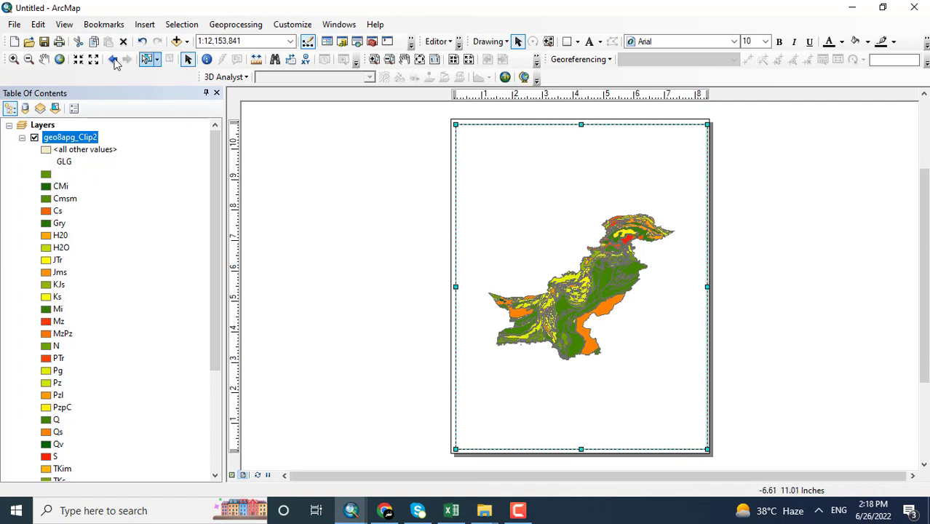
{"action": "left_click", "coordinate": [59, 61]}
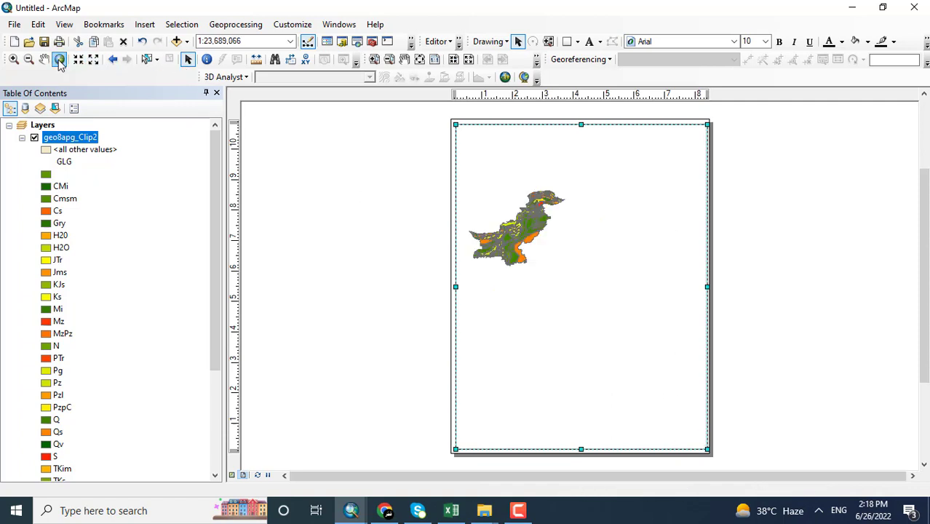
{"action": "right_click", "coordinate": [62, 136]}
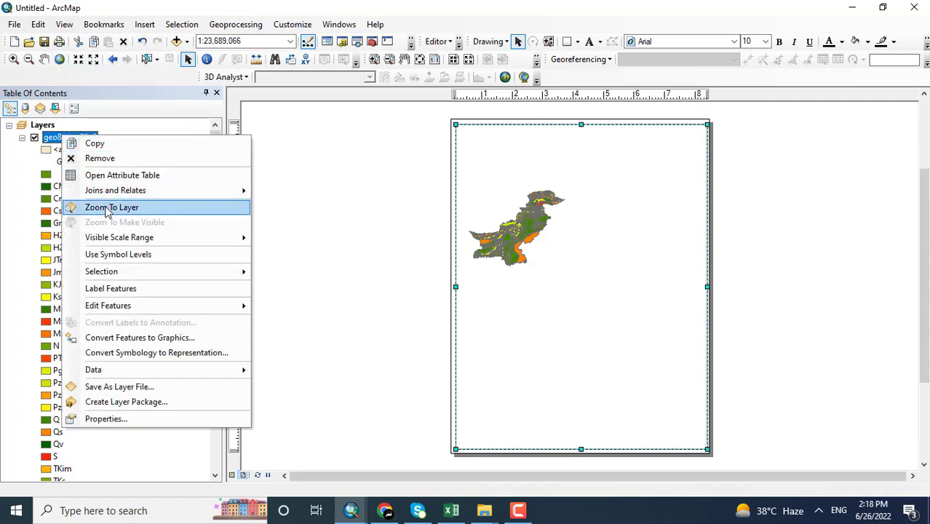
{"action": "left_click", "coordinate": [107, 209]}
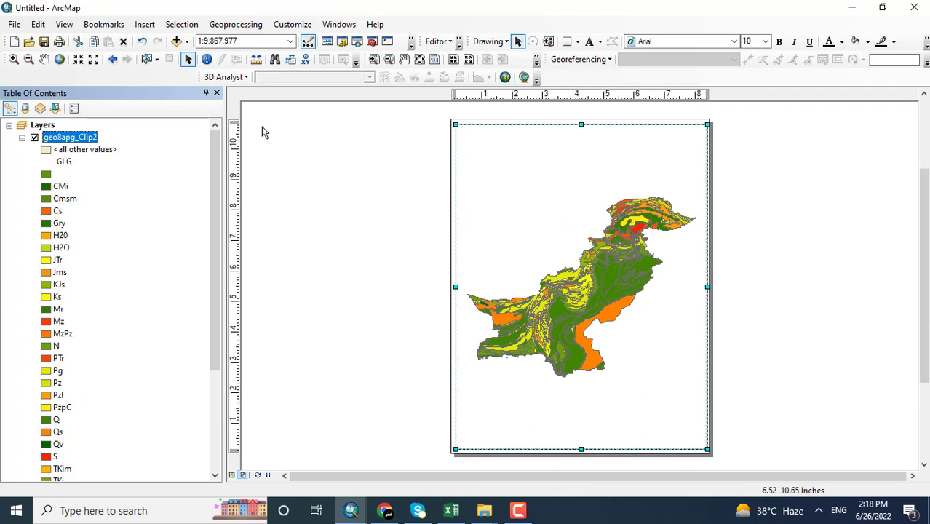
Step: Insert the title 'Geological Map of Pakistan' on the layout
{"action": "left_click", "coordinate": [145, 24]}
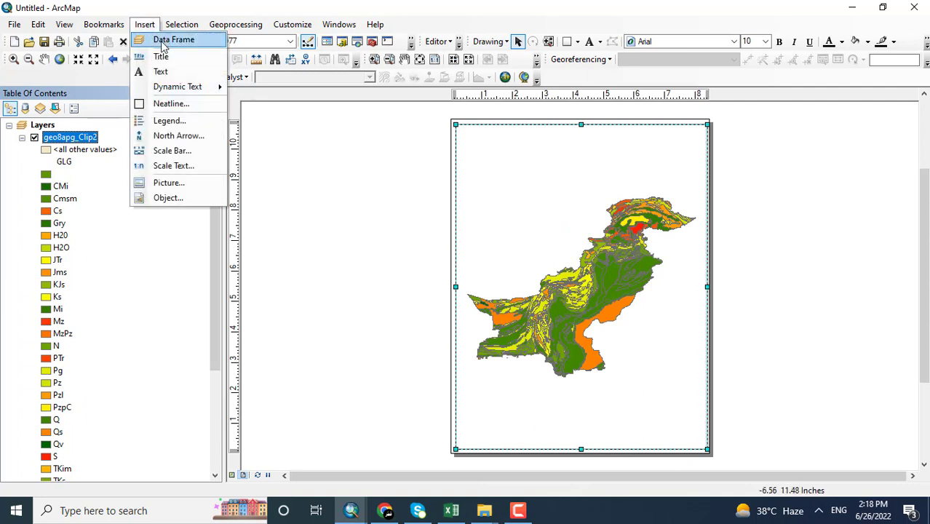
{"action": "left_click", "coordinate": [182, 64]}
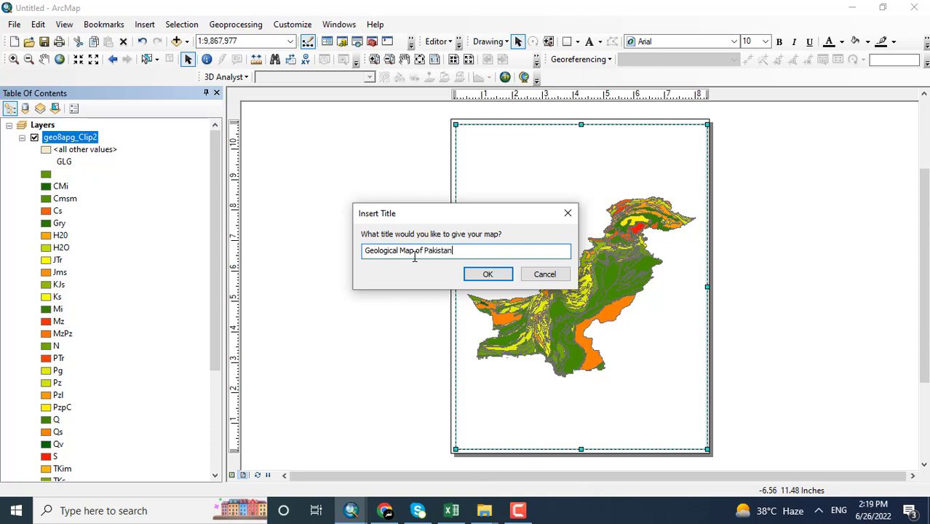
{"action": "key", "text": "Return"}
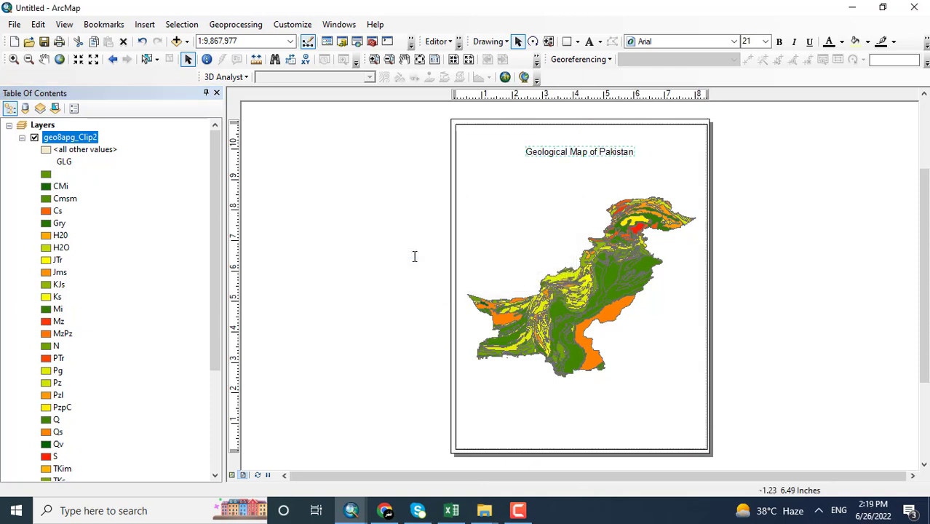
{"action": "left_click", "coordinate": [145, 24]}
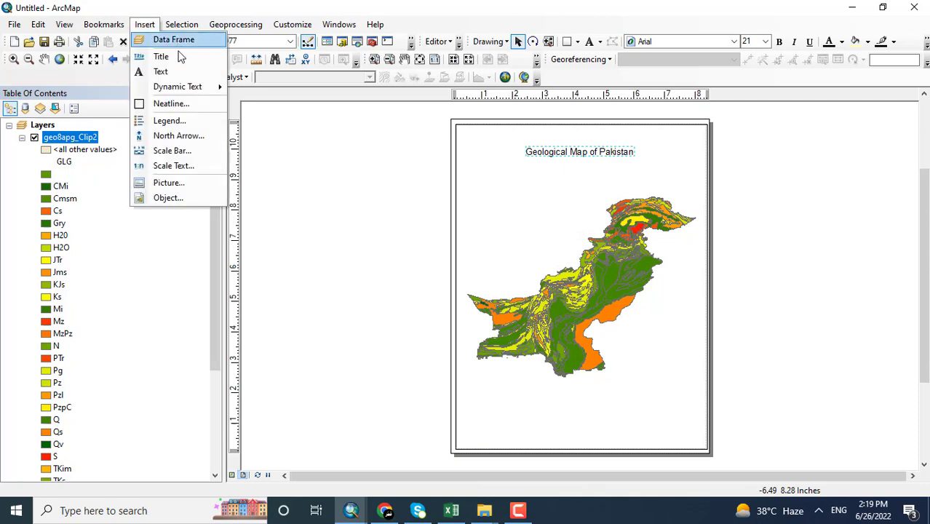
Step: Start a legend with 3 columns and a yellow circular gradient background
{"action": "left_click", "coordinate": [168, 120]}
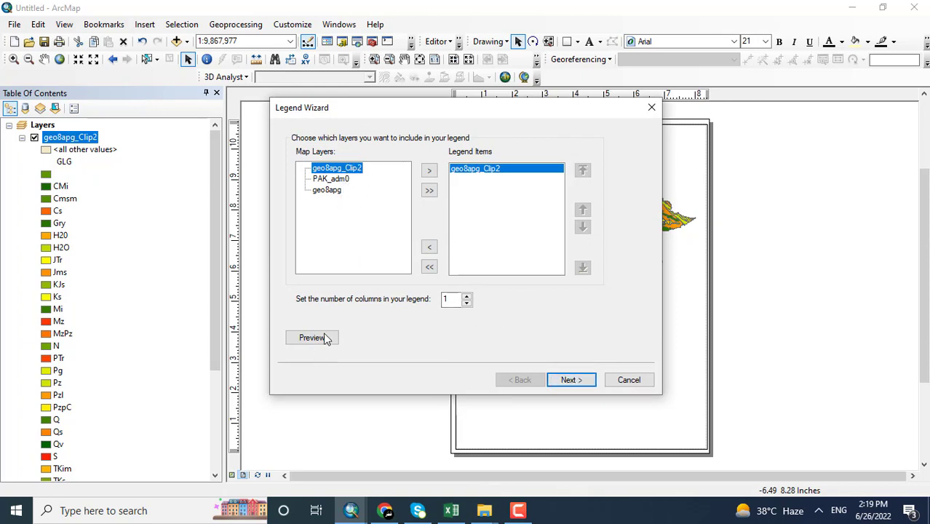
{"action": "double_click", "coordinate": [467, 295]}
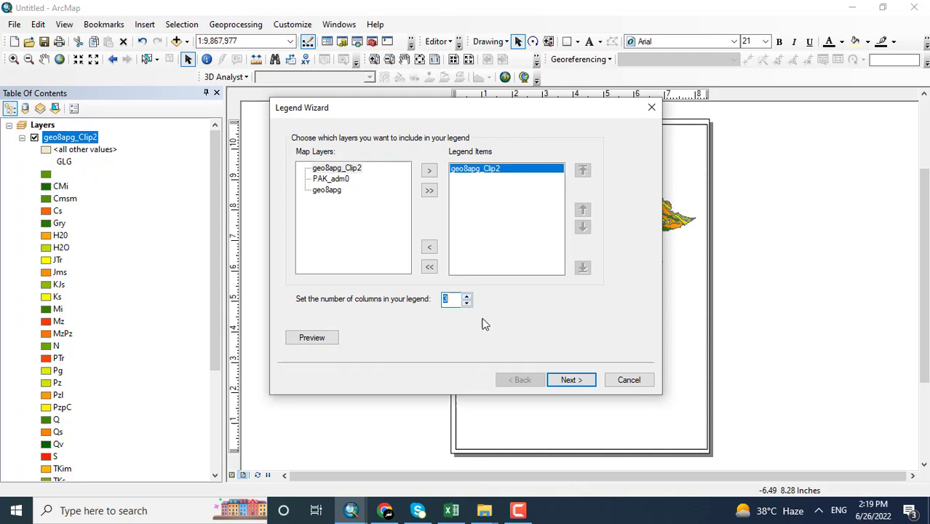
{"action": "left_click", "coordinate": [562, 380]}
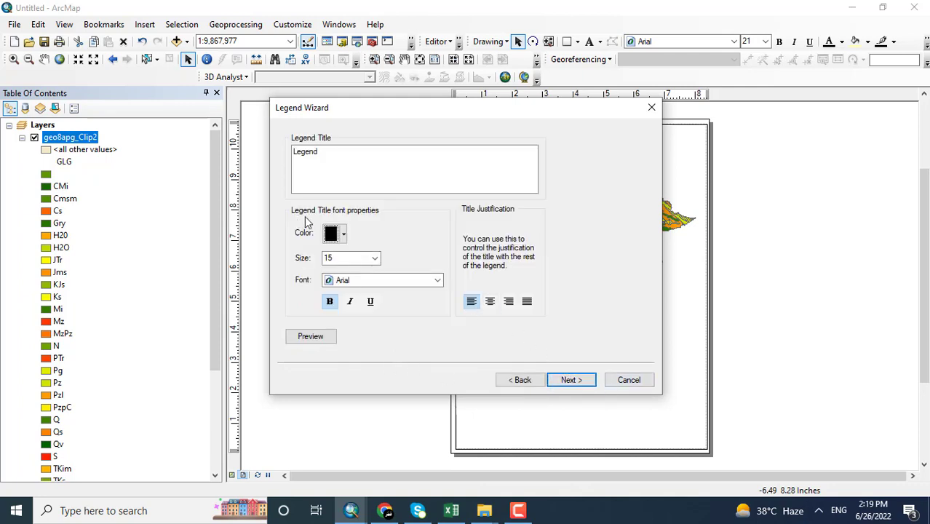
{"action": "left_click", "coordinate": [572, 384]}
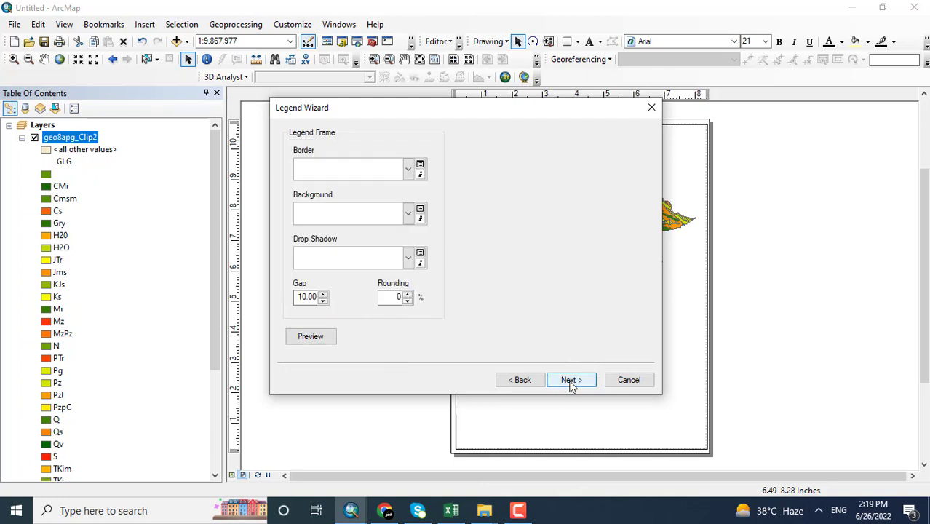
{"action": "left_click", "coordinate": [407, 214]}
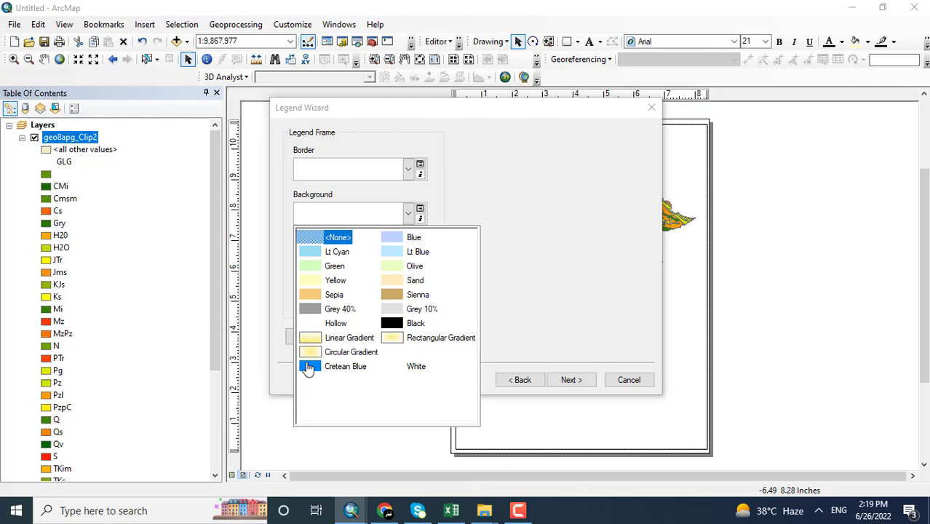
{"action": "left_click", "coordinate": [311, 352]}
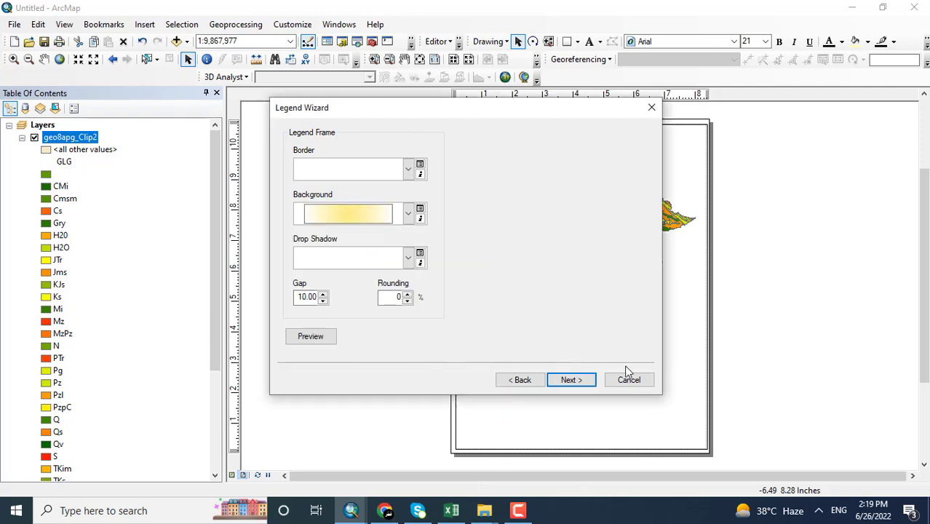
Step: Keep the default patch shapes and spacing, and finish adding the legend
{"action": "left_click", "coordinate": [572, 381]}
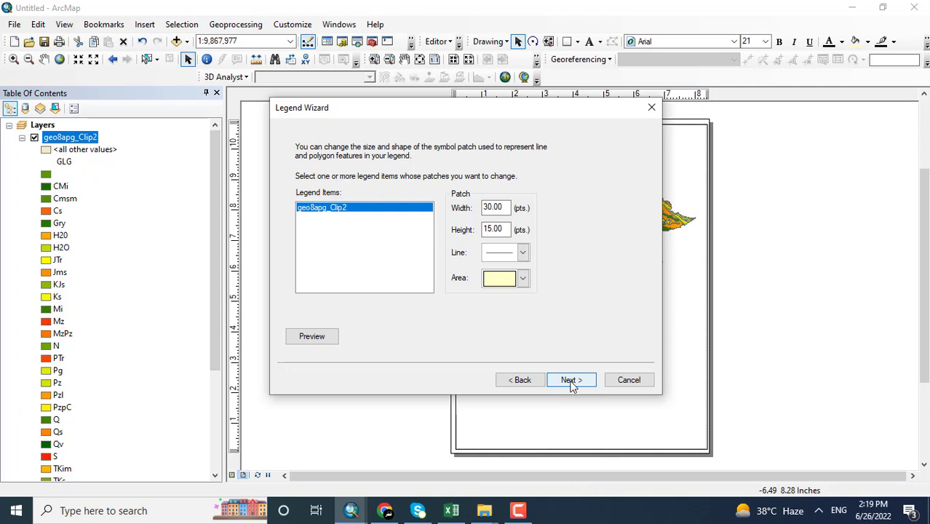
{"action": "left_click", "coordinate": [523, 280]}
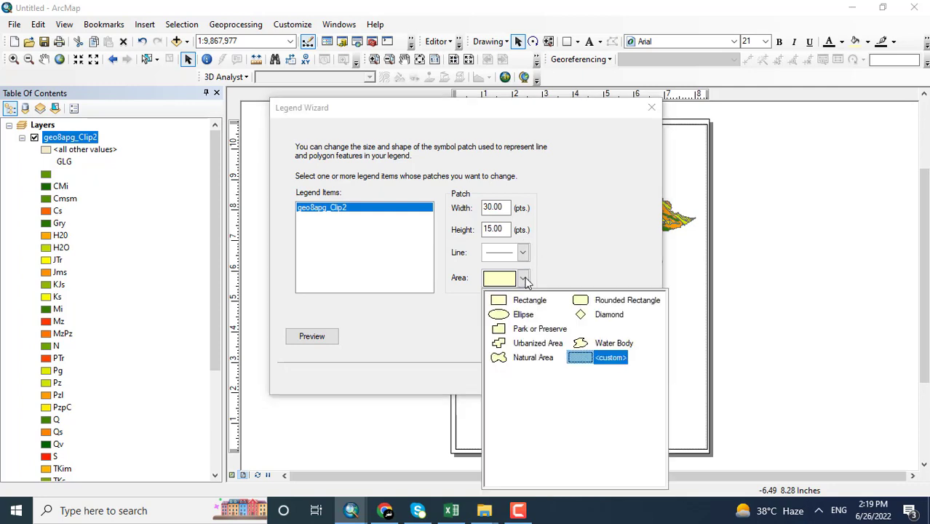
{"action": "left_click", "coordinate": [524, 279]}
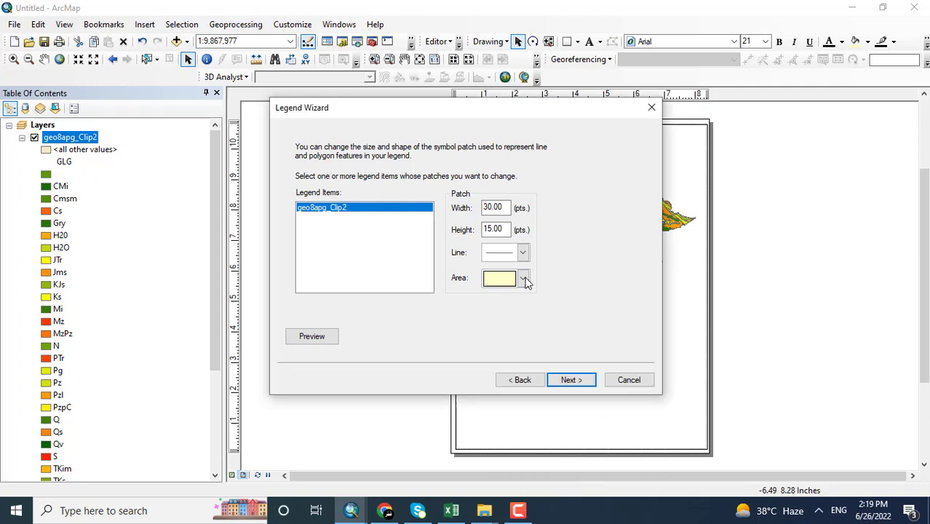
{"action": "left_click", "coordinate": [524, 279]}
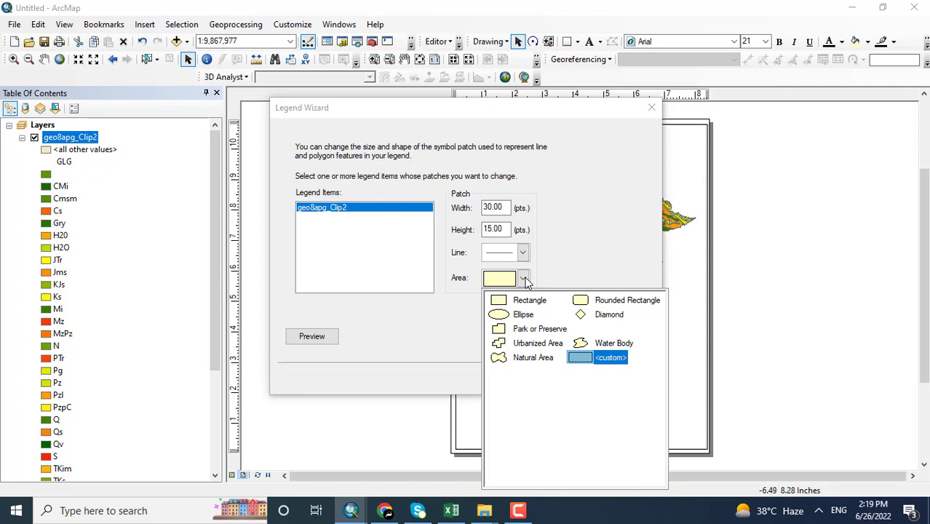
{"action": "left_click", "coordinate": [524, 280]}
{"action": "left_click", "coordinate": [523, 280]}
{"action": "left_click", "coordinate": [524, 280]}
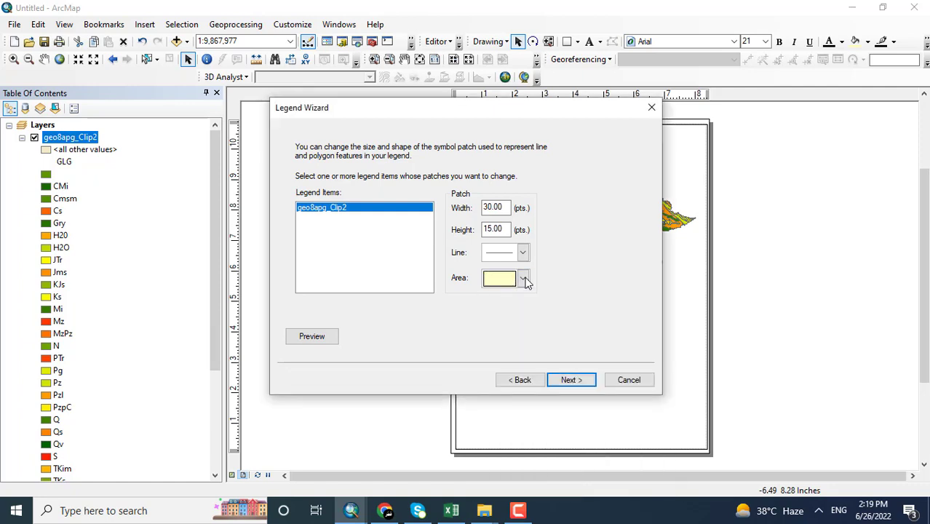
{"action": "left_click", "coordinate": [571, 379]}
{"action": "left_click", "coordinate": [572, 380]}
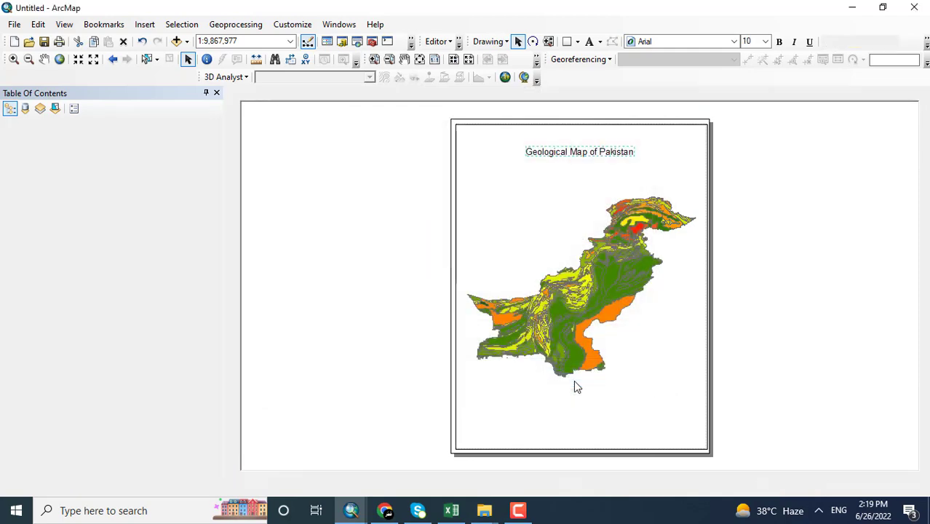
Step: Move and shrink the legend into the lower-right corner and blank out the geo8apg_Clip2 layer name
{"action": "left_click_drag", "start_coordinate": [542, 284], "coordinate": [648, 384]}
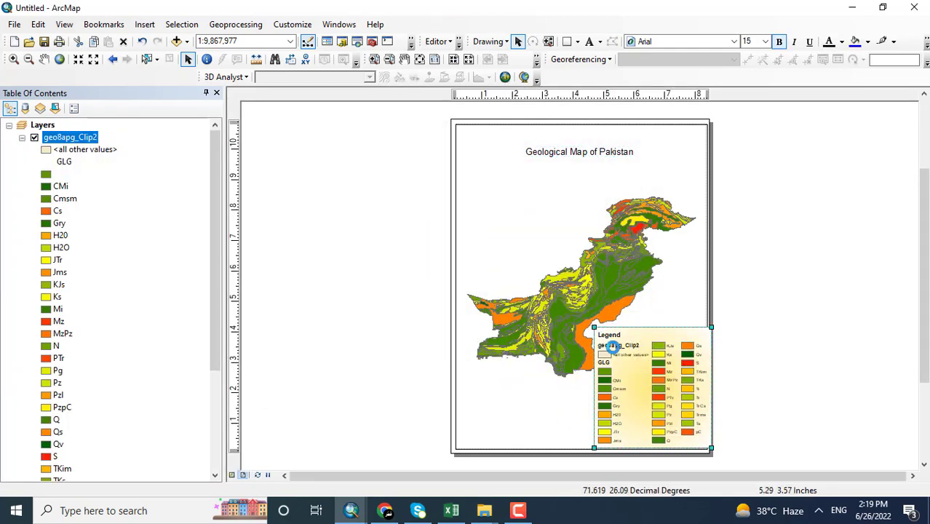
{"action": "left_click_drag", "start_coordinate": [606, 340], "coordinate": [612, 345]}
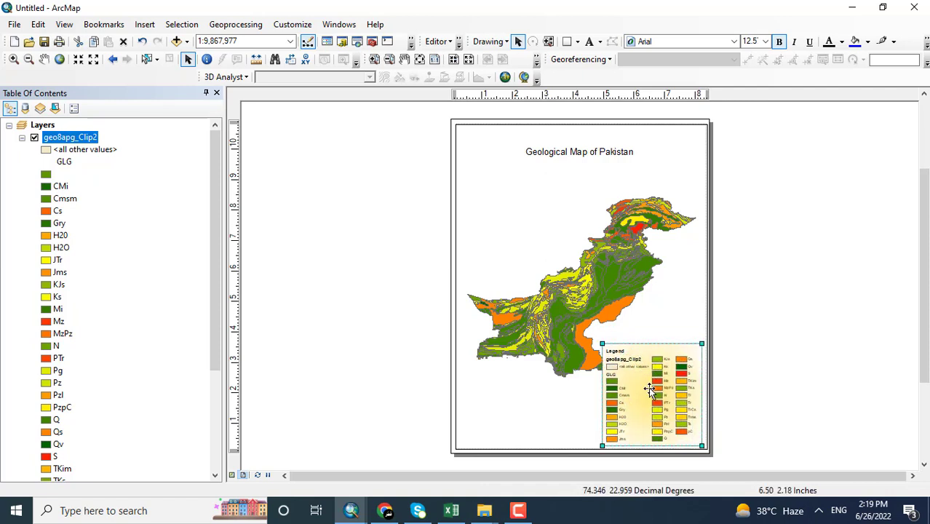
{"action": "left_click", "coordinate": [89, 140]}
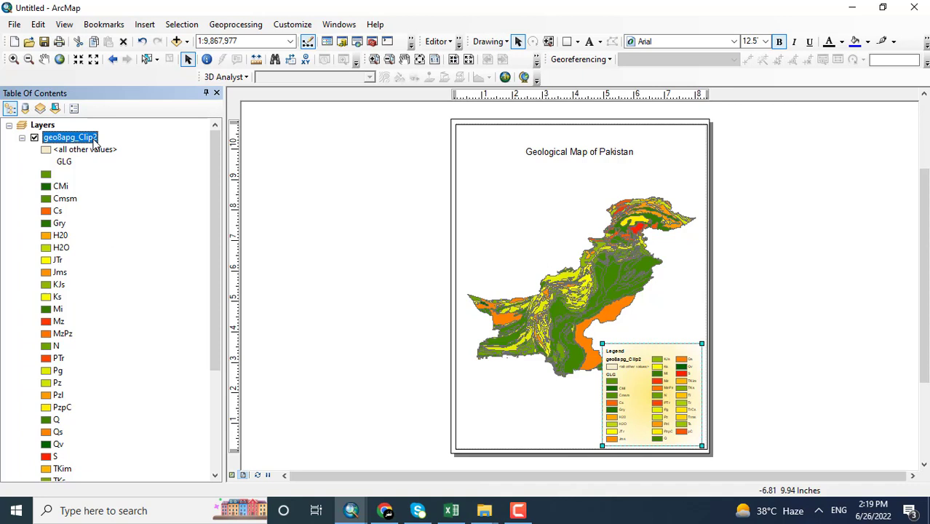
{"action": "left_click", "coordinate": [93, 139]}
{"action": "key", "text": "BackSpace"}
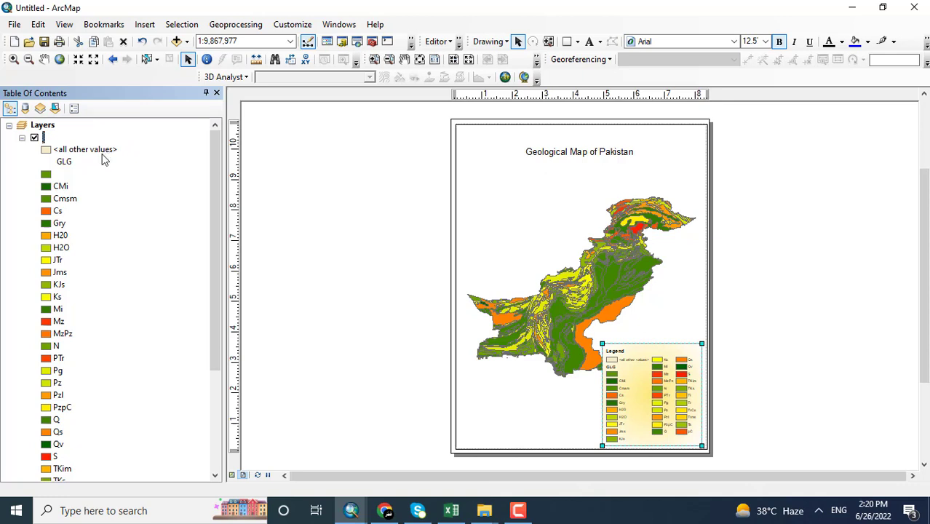
{"action": "left_click", "coordinate": [65, 162]}
Step: Rename the GLG heading to Geology
{"action": "left_click", "coordinate": [70, 165]}
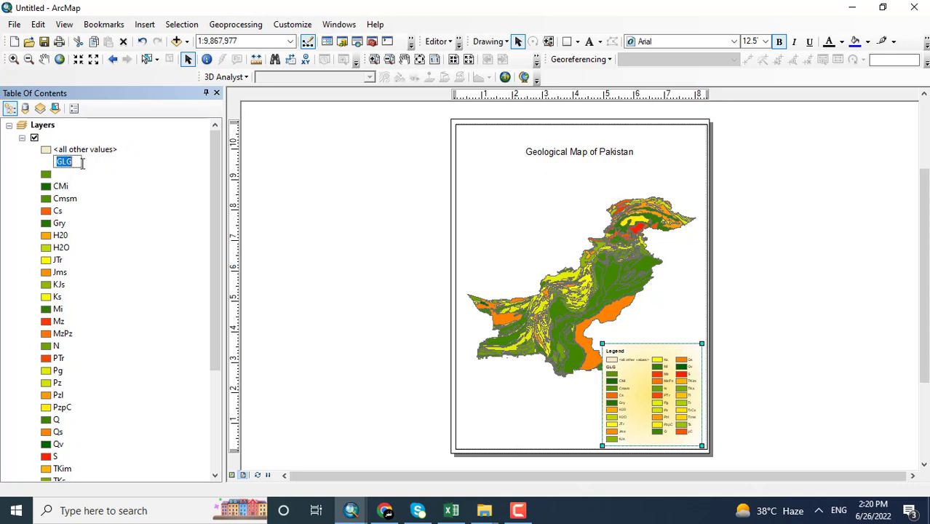
{"action": "type", "text": "GE"}
{"action": "key", "text": "BackSpace"}
{"action": "type", "text": "e"}
{"action": "key", "text": "BackSpace"}
{"action": "key", "text": "BackSpace"}
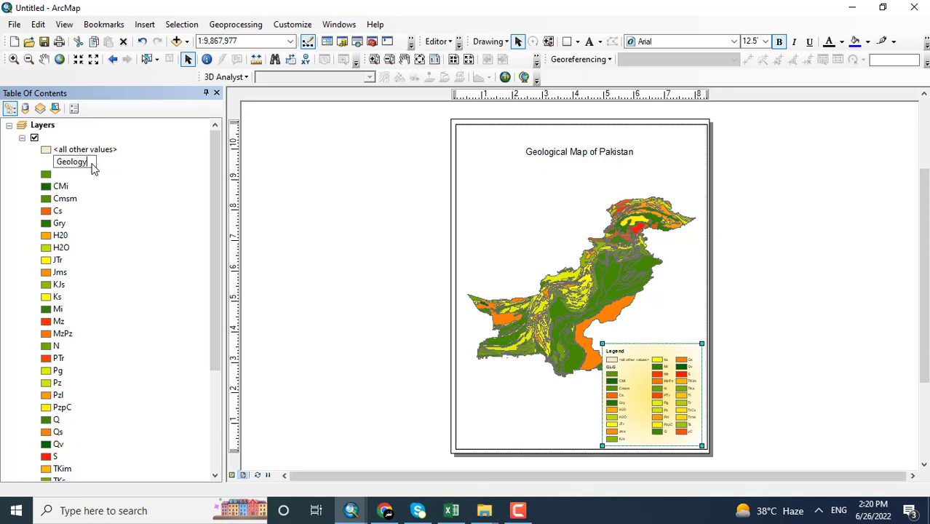
{"action": "key", "text": "Return"}
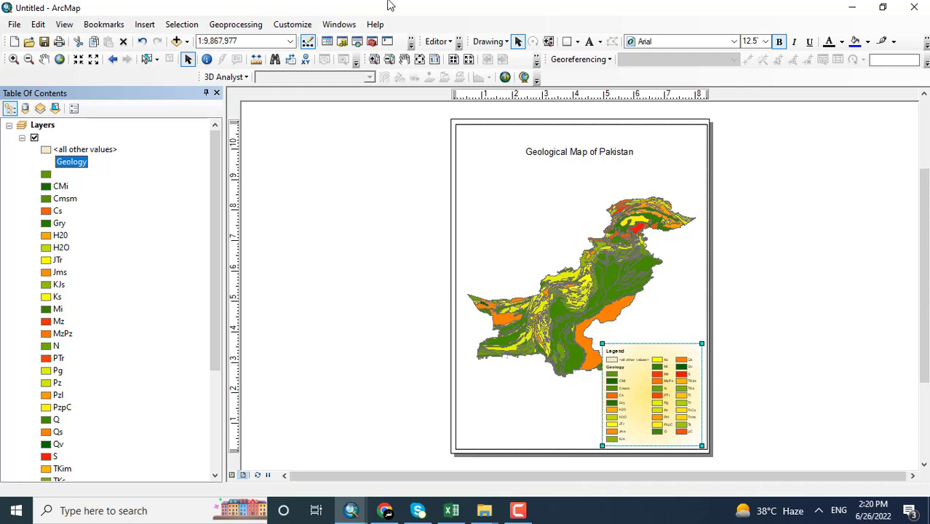
Step: Give the title the Country 1 text style at size 20
{"action": "left_click", "coordinate": [567, 154]}
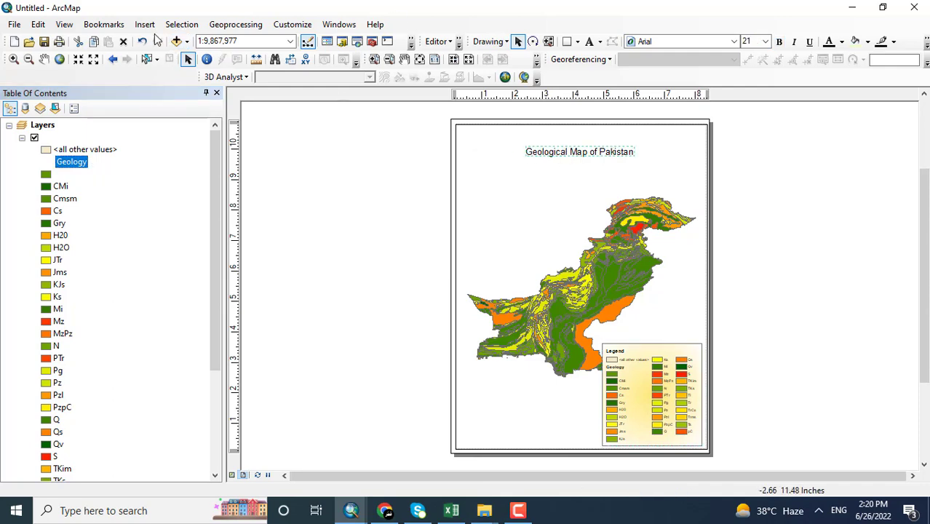
{"action": "left_click", "coordinate": [587, 156]}
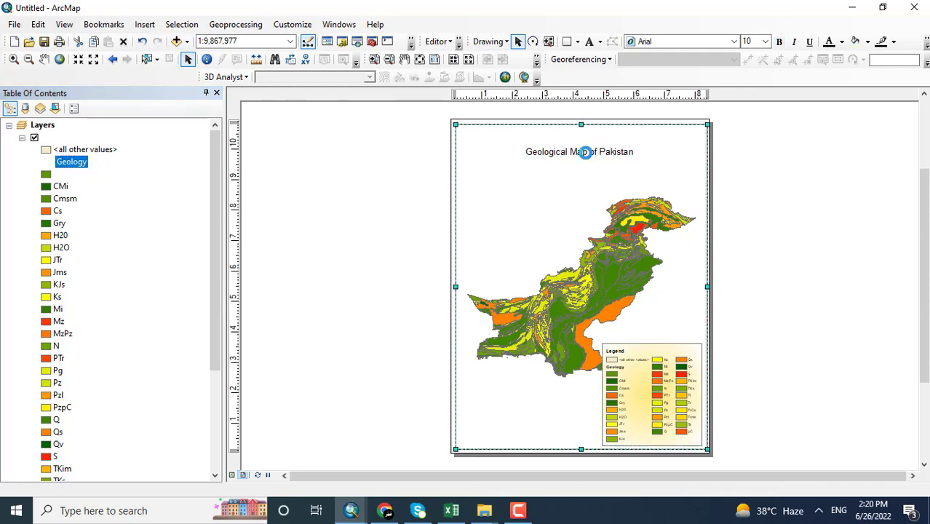
{"action": "double_click", "coordinate": [585, 152]}
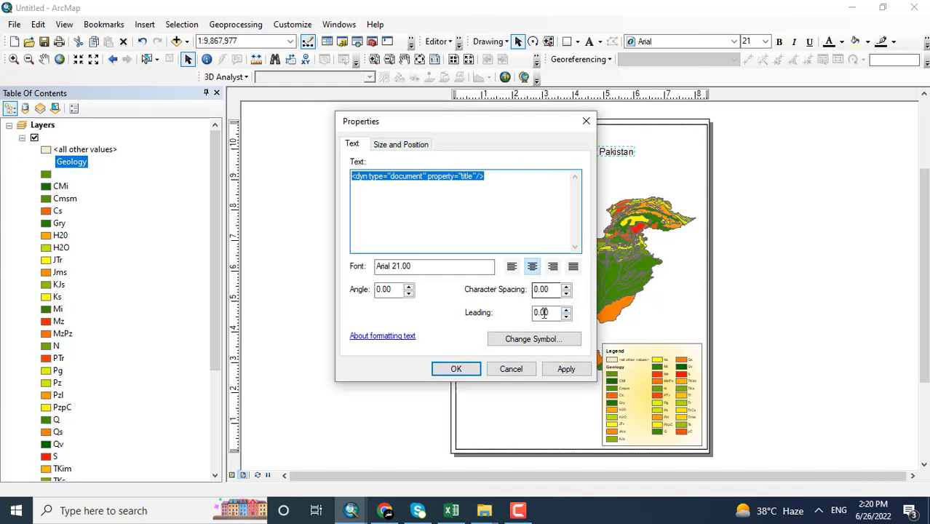
{"action": "left_click", "coordinate": [531, 339]}
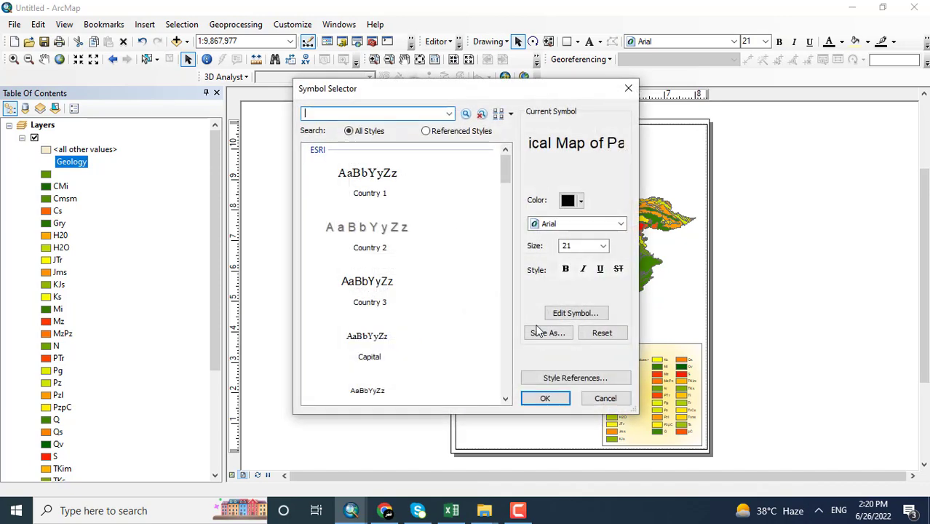
{"action": "left_click", "coordinate": [565, 269]}
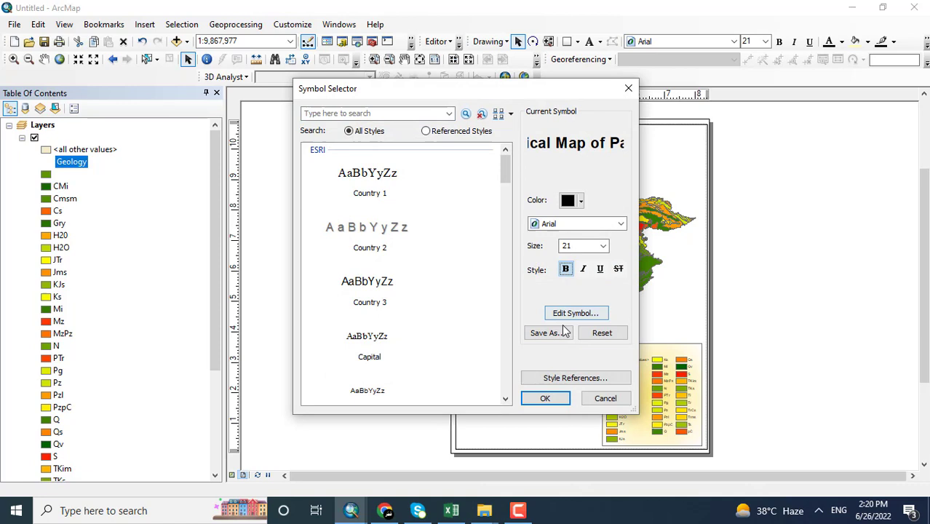
{"action": "left_click", "coordinate": [376, 175]}
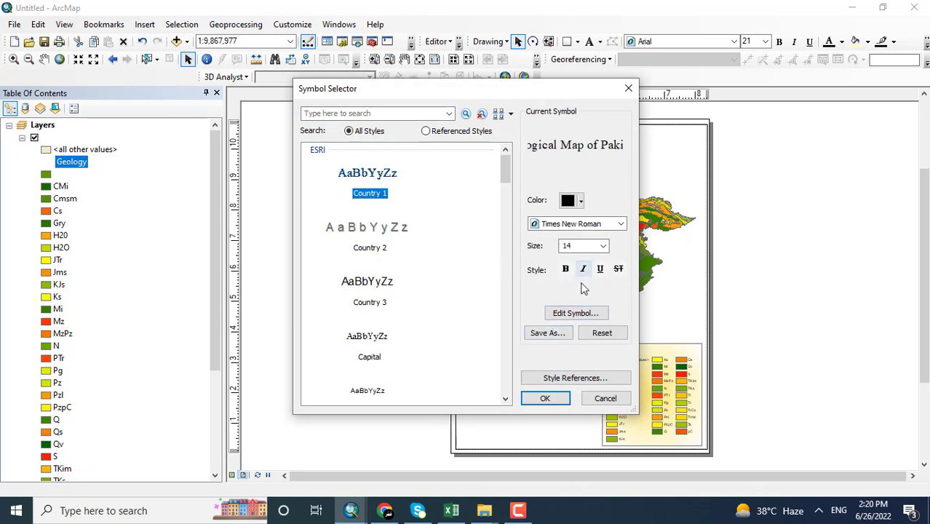
{"action": "left_click", "coordinate": [603, 247]}
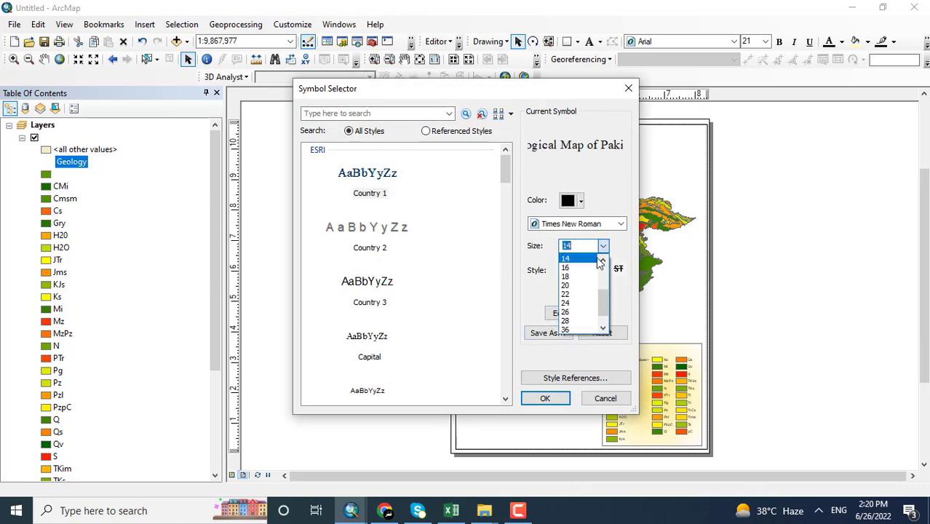
{"action": "left_click", "coordinate": [568, 284]}
{"action": "left_click", "coordinate": [540, 399]}
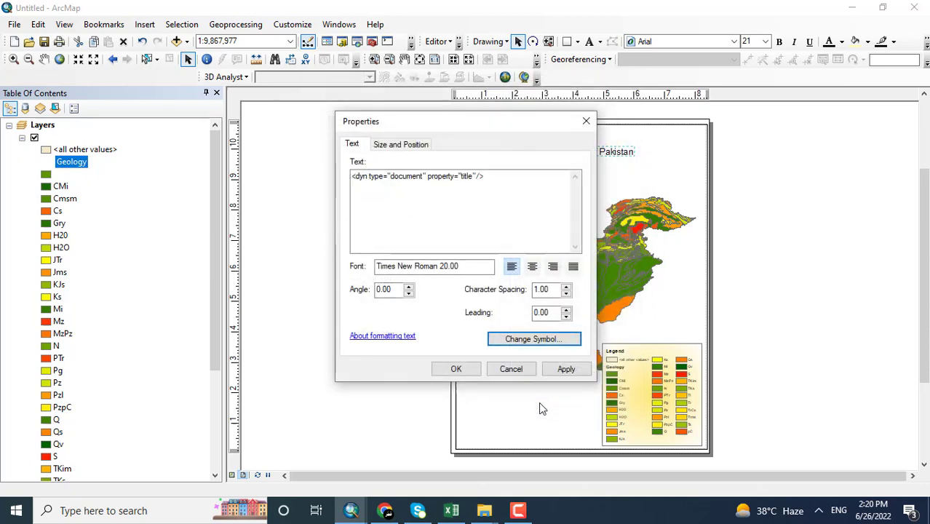
{"action": "left_click", "coordinate": [467, 368]}
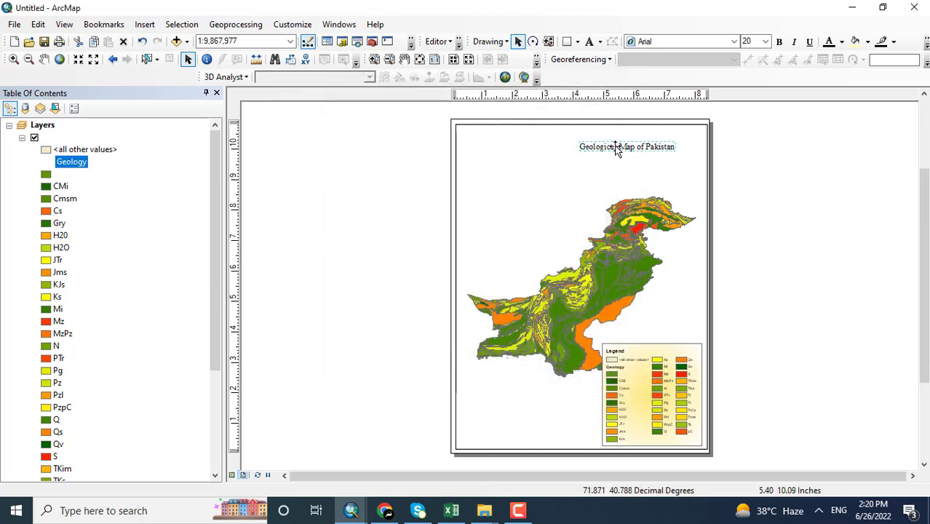
Step: Shift the title left and make it bold at 28 pt
{"action": "left_click_drag", "start_coordinate": [615, 146], "coordinate": [584, 156]}
{"action": "double_click", "coordinate": [584, 157]}
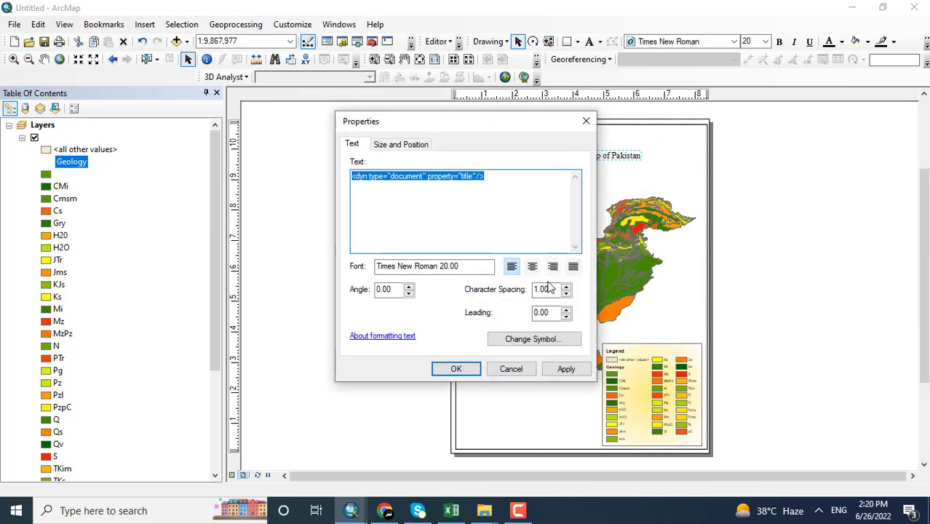
{"action": "left_click", "coordinate": [528, 340]}
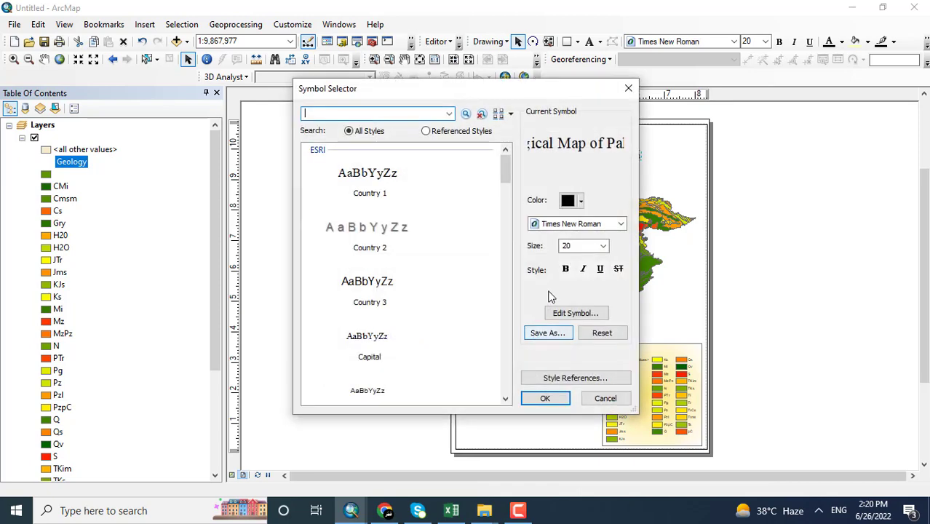
{"action": "left_click", "coordinate": [603, 247]}
{"action": "left_click", "coordinate": [574, 298]}
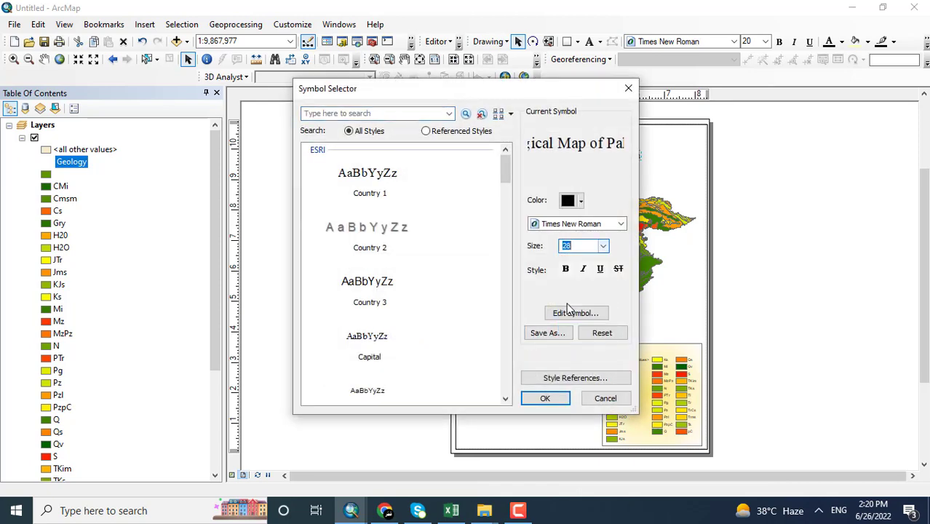
{"action": "left_click", "coordinate": [565, 270]}
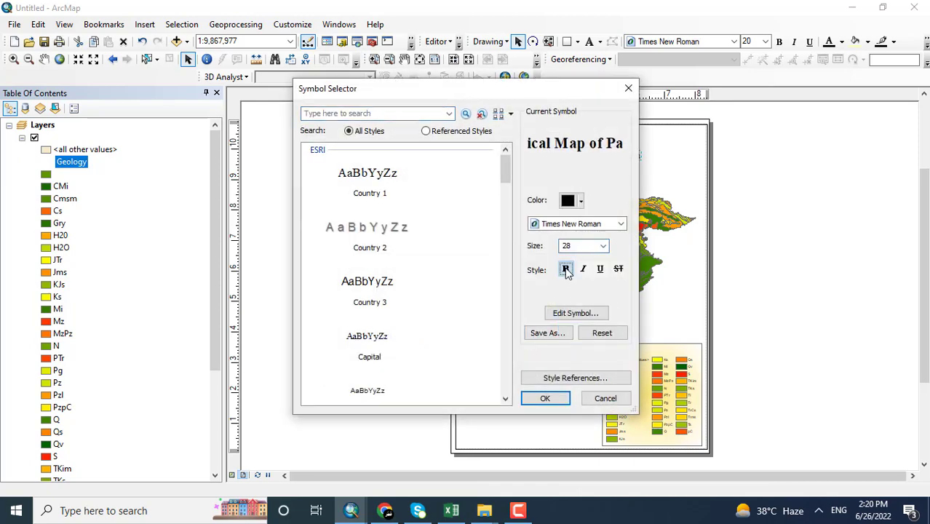
{"action": "left_click", "coordinate": [552, 399]}
{"action": "left_click", "coordinate": [466, 371]}
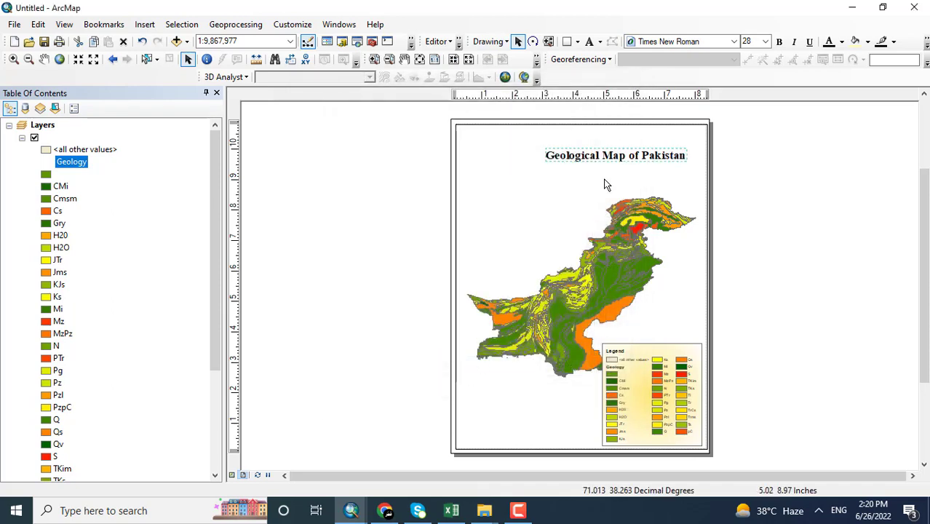
Step: Centre the title above the map and pan the Pakistan map upward
{"action": "left_click_drag", "start_coordinate": [612, 155], "coordinate": [584, 156]}
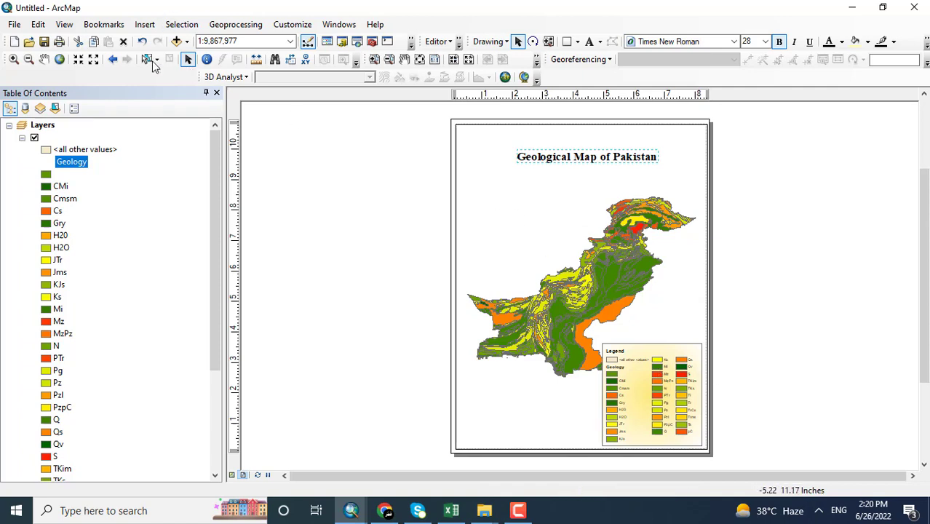
{"action": "left_click", "coordinate": [45, 61]}
{"action": "left_click_drag", "start_coordinate": [593, 288], "coordinate": [583, 269]}
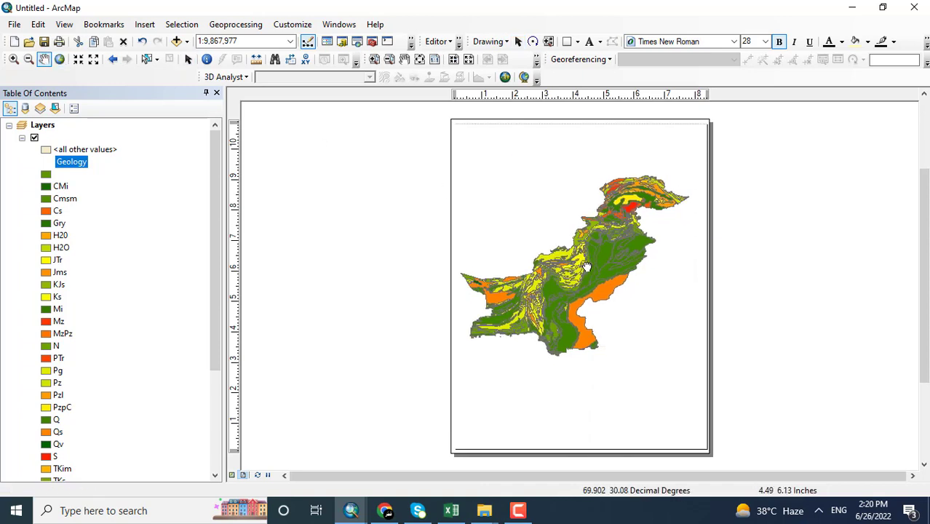
Step: Add a large ESRI North arrow at the page's top right
{"action": "left_click", "coordinate": [145, 24]}
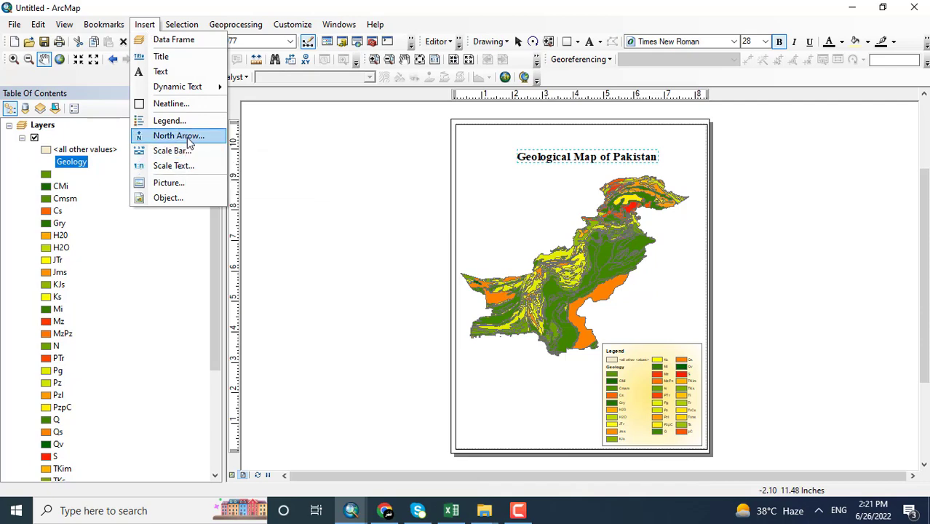
{"action": "left_click", "coordinate": [182, 136]}
{"action": "left_click", "coordinate": [253, 311]}
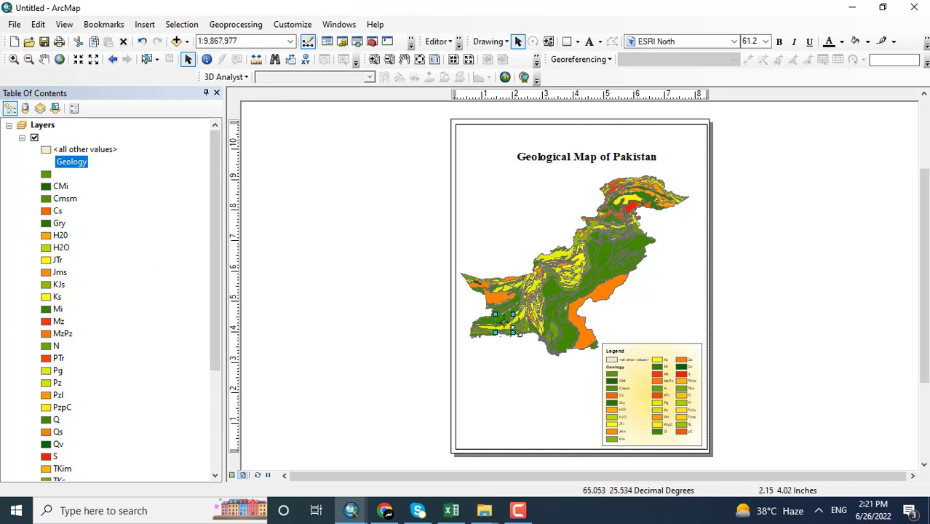
{"action": "left_click_drag", "start_coordinate": [529, 352], "coordinate": [684, 160]}
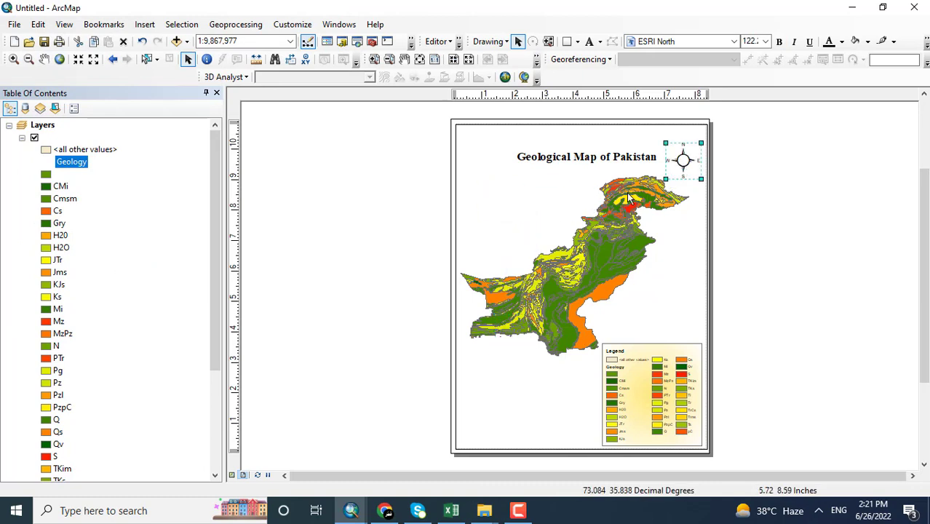
Step: Add a Double Alternating Scale Bar 2 and move it down toward the legend
{"action": "left_click", "coordinate": [145, 24]}
{"action": "left_click", "coordinate": [166, 149]}
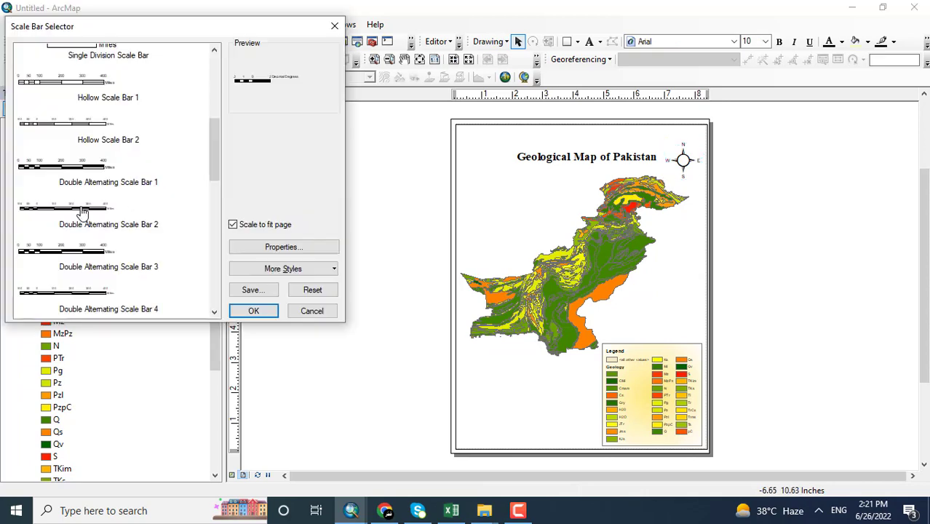
{"action": "left_click", "coordinate": [253, 311]}
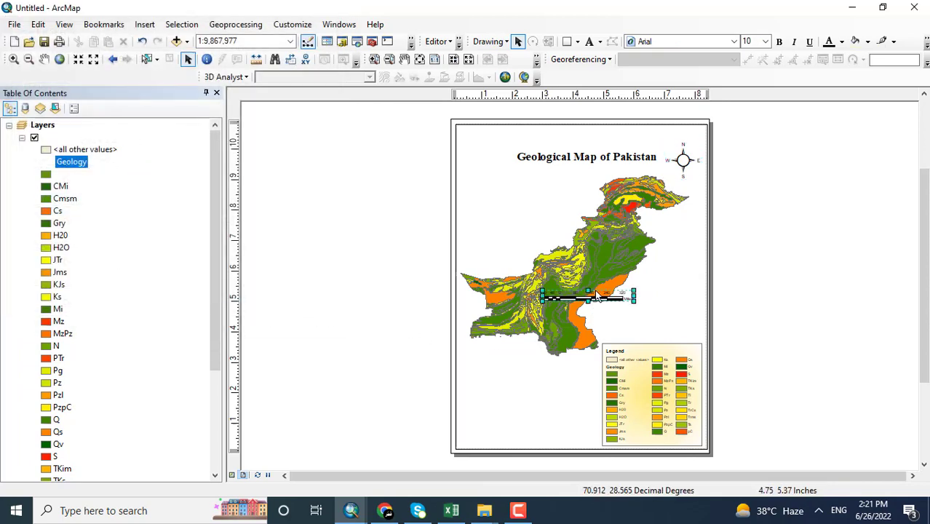
{"action": "left_click_drag", "start_coordinate": [591, 297], "coordinate": [599, 437]}
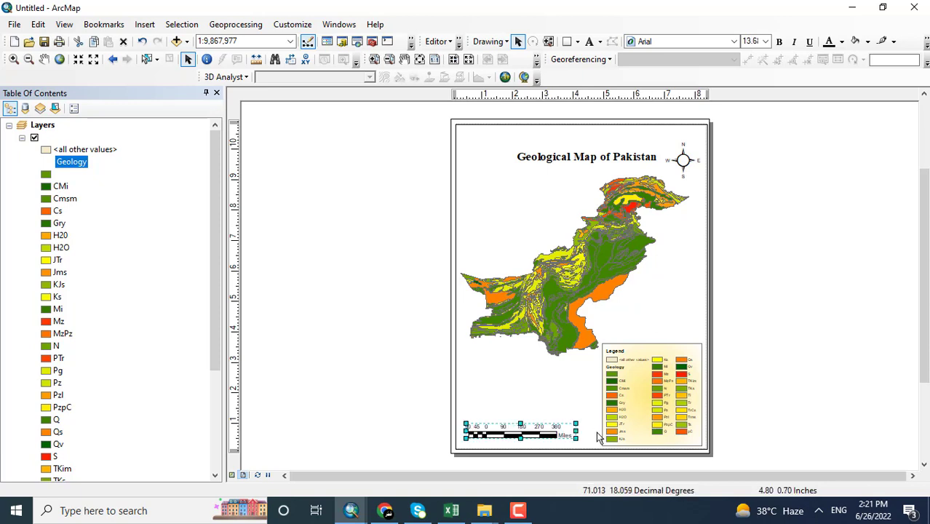
Step: Widen the scale bar to read 440 miles, deselect it, and switch to Chrome
{"action": "left_click", "coordinate": [550, 405]}
{"action": "left_click", "coordinate": [558, 435]}
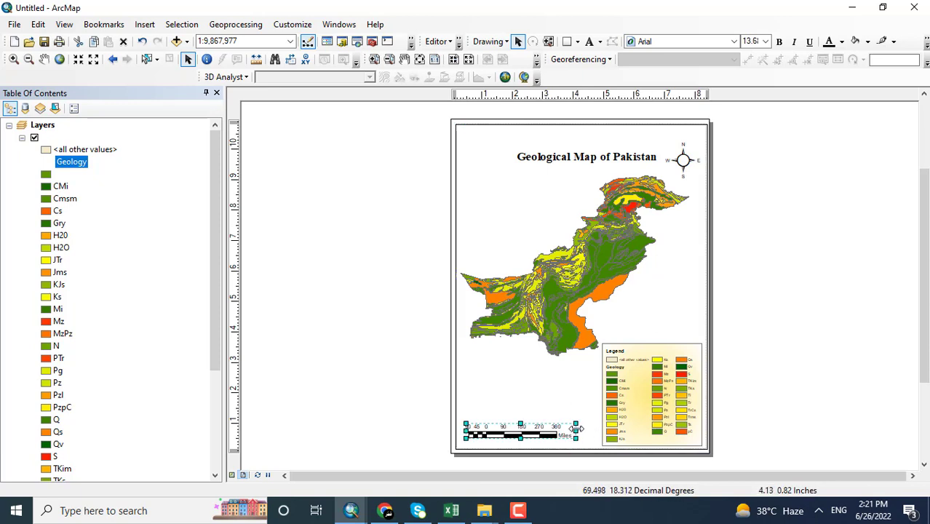
{"action": "left_click_drag", "start_coordinate": [591, 435], "coordinate": [591, 430]}
{"action": "left_click", "coordinate": [542, 387]}
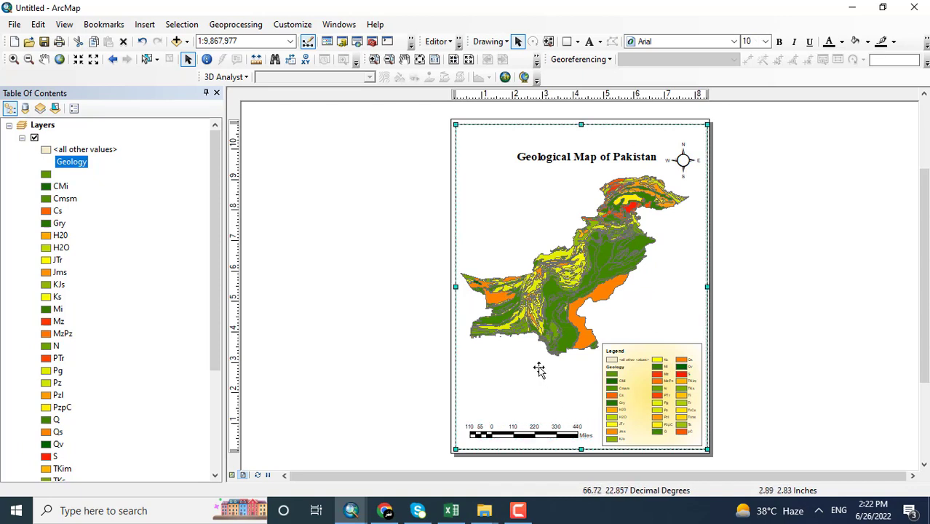
{"action": "left_click", "coordinate": [398, 254]}
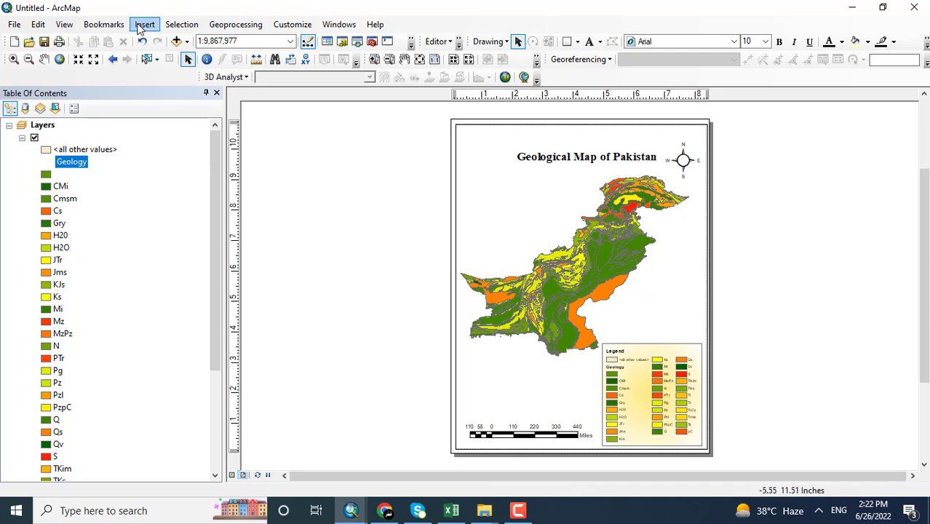
{"action": "left_click", "coordinate": [385, 511]}
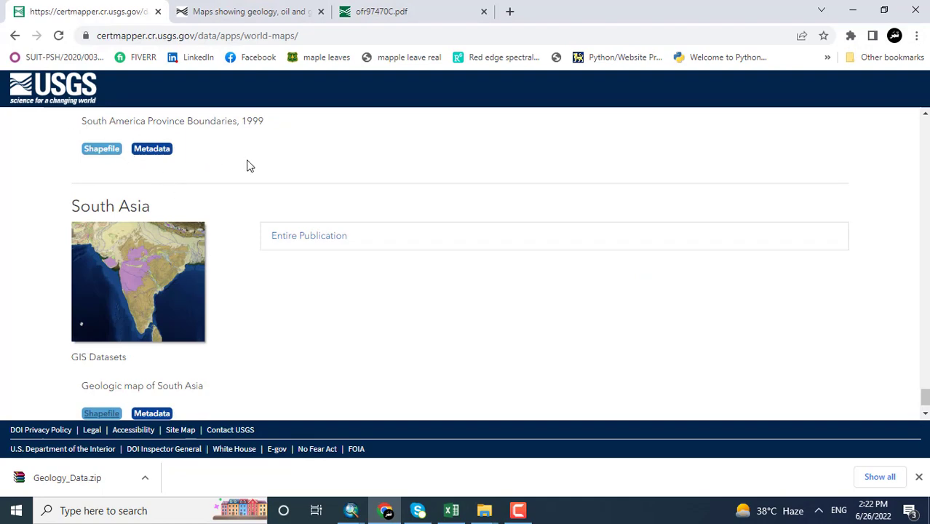
Step: Scroll the USGS page to the top and return to the ArcMap layout window
{"action": "scroll", "coordinate": [254, 169], "scroll_direction": "up", "scroll_amount": 20}
{"action": "scroll", "coordinate": [262, 175], "scroll_direction": "up", "scroll_amount": 10}
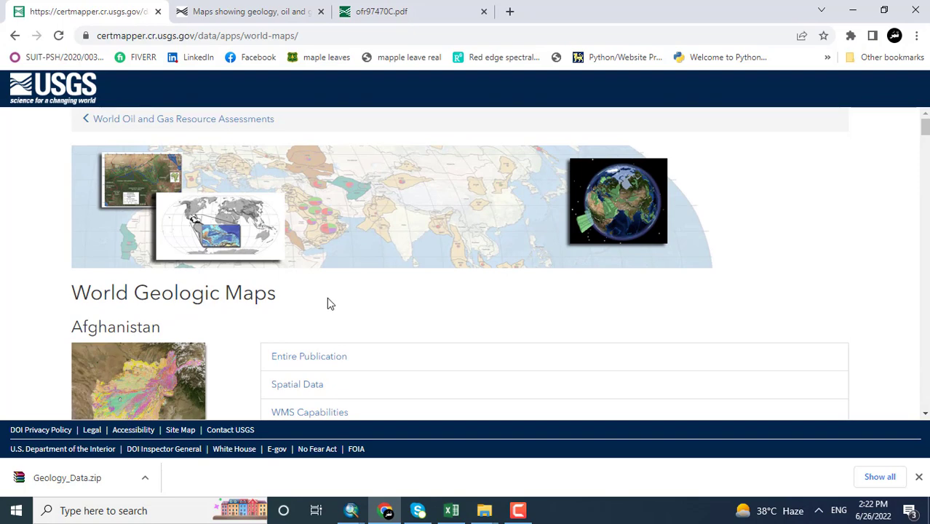
{"action": "left_click", "coordinate": [355, 511]}
{"action": "left_click", "coordinate": [333, 458]}
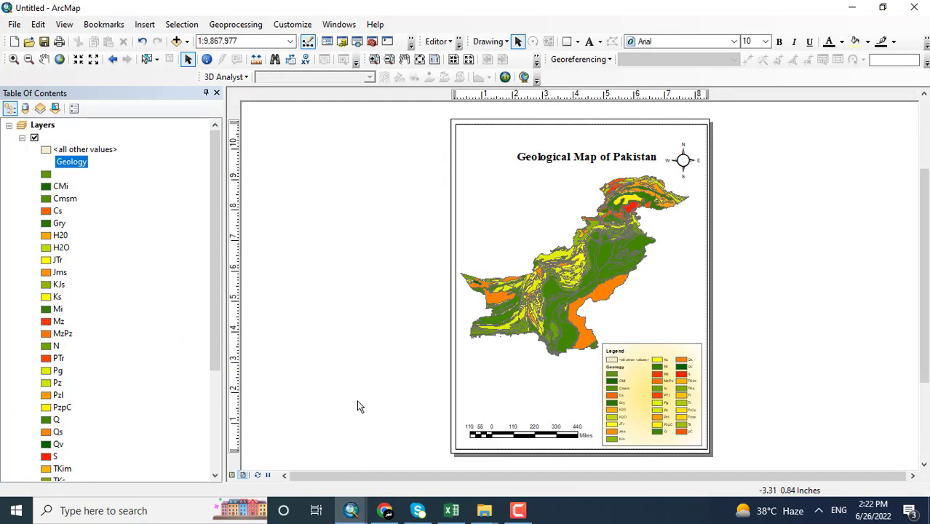
Step: Export the layout to the Desktop as a 96 dpi JPEG named 'Geological Map'
{"action": "left_click", "coordinate": [14, 24]}
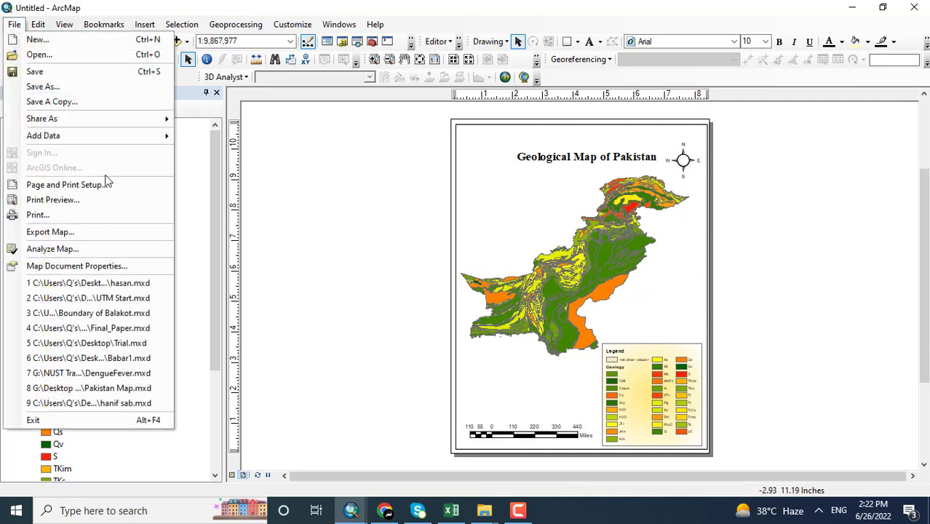
{"action": "left_click", "coordinate": [77, 238]}
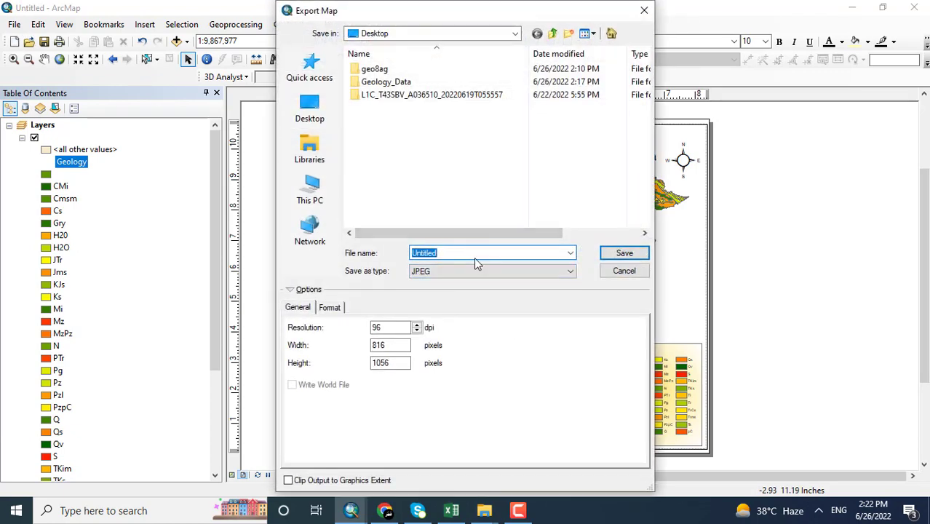
{"action": "type", "text": "Geo"}
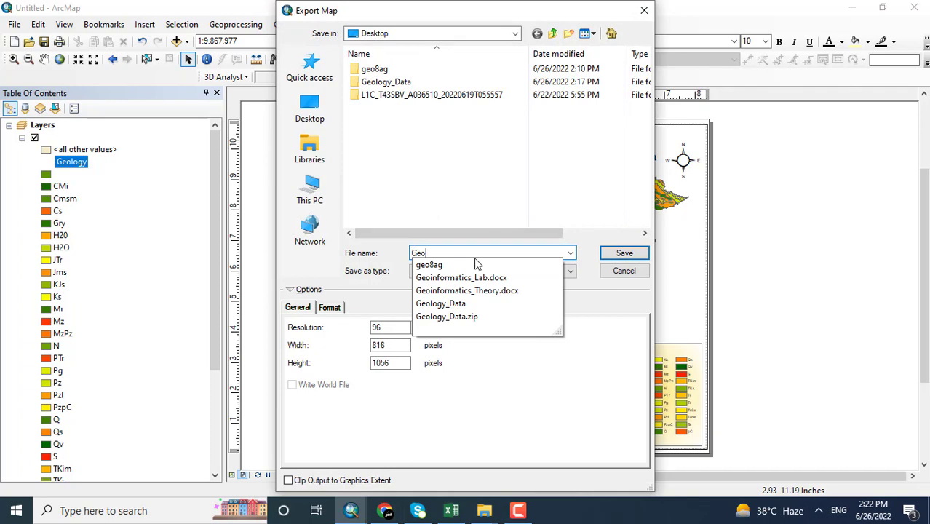
{"action": "type", "text": "logical Map"}
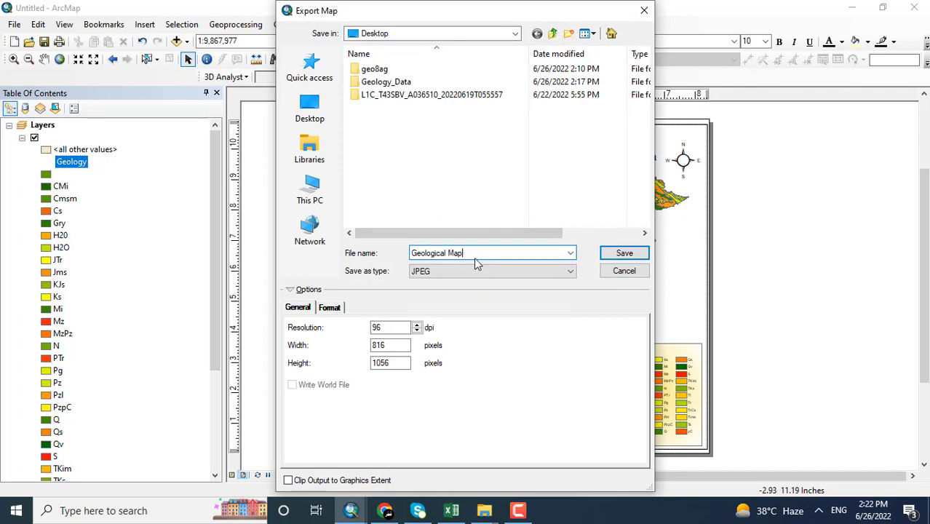
{"action": "key", "text": "Return"}
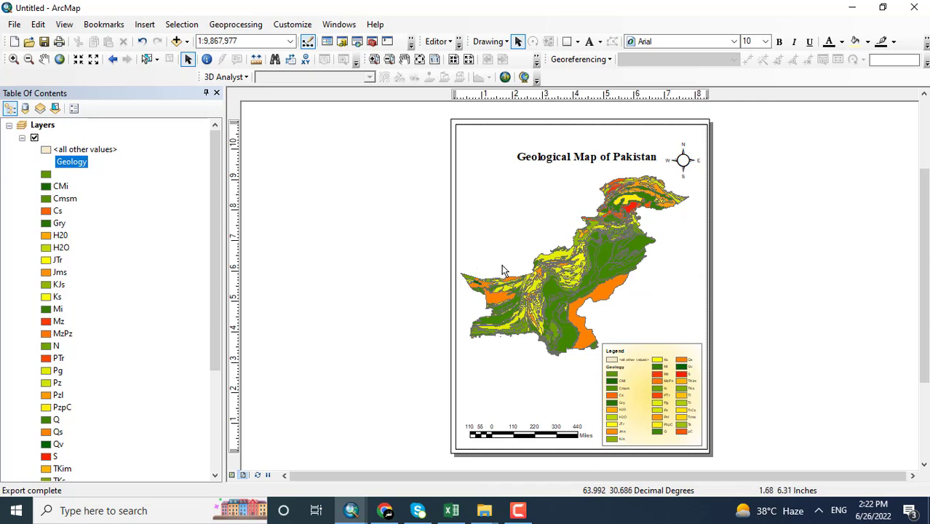
Step: Zoom into the layout legend and scroll down to review its Geology units from CMi through pC
{"action": "scroll", "coordinate": [629, 393], "scroll_direction": "up", "scroll_amount": 1}
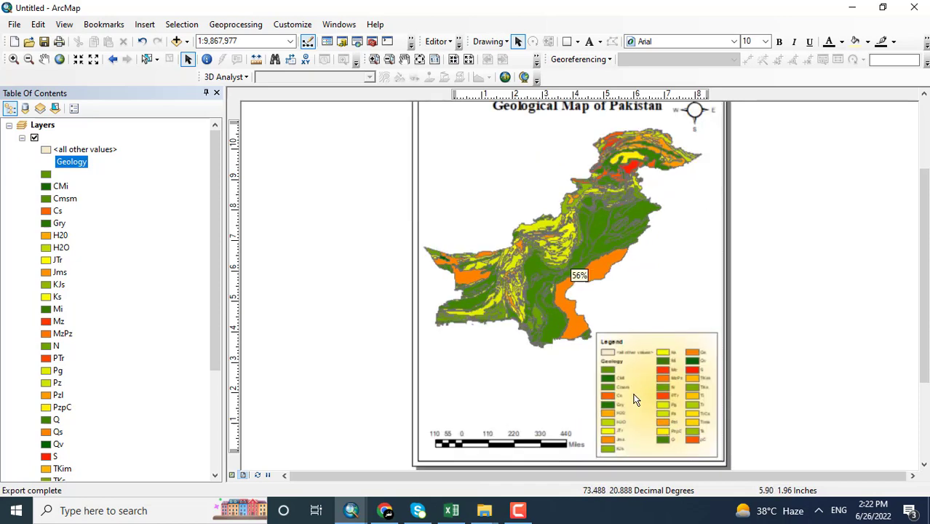
{"action": "scroll", "coordinate": [633, 400], "scroll_direction": "up", "scroll_amount": 2}
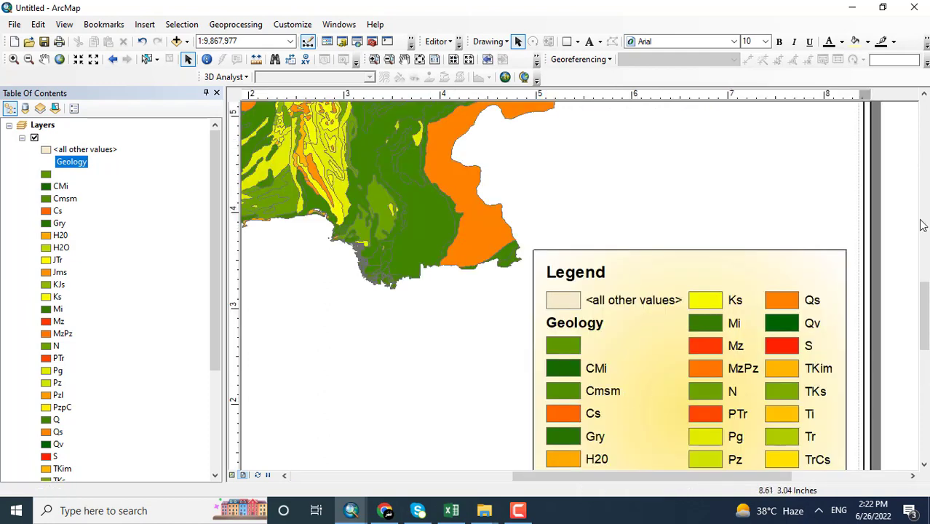
{"action": "left_click_drag", "start_coordinate": [924, 293], "coordinate": [925, 329]}
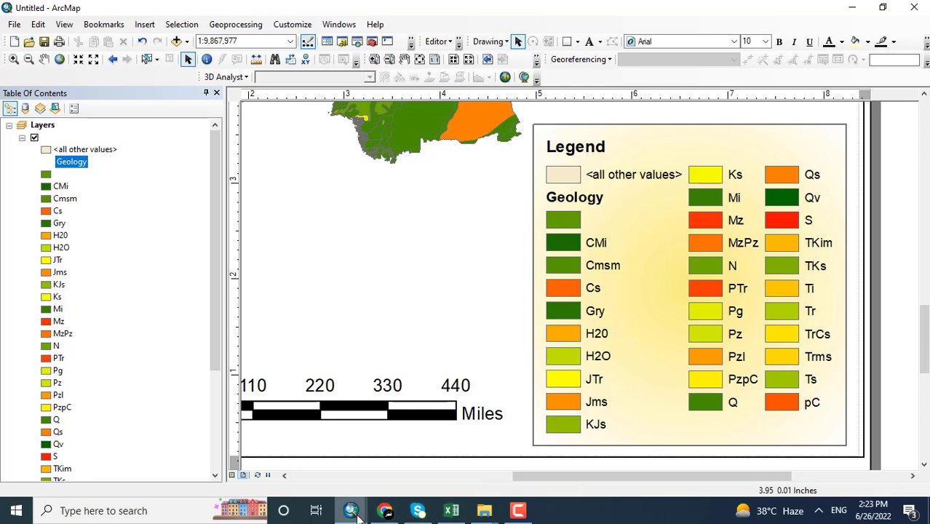
Step: Bring up the ofr97470C.pdf tab in Chrome and browse its EXPLANATION legend
{"action": "left_click", "coordinate": [386, 470]}
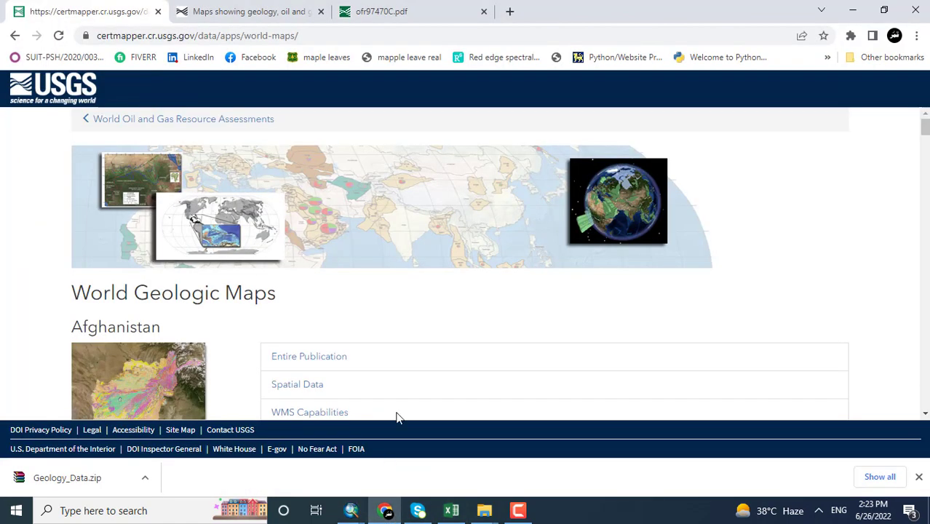
{"action": "left_click", "coordinate": [398, 9]}
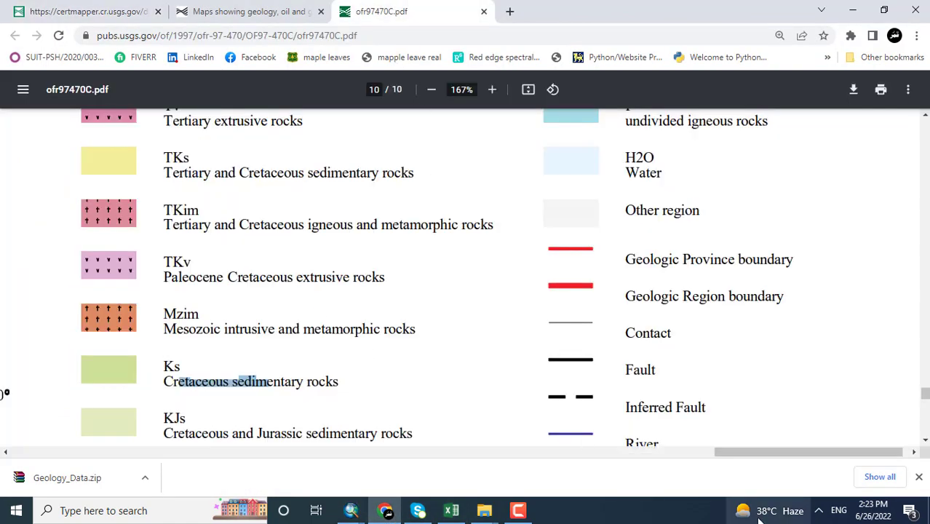
{"action": "left_click_drag", "start_coordinate": [737, 452], "coordinate": [683, 452]}
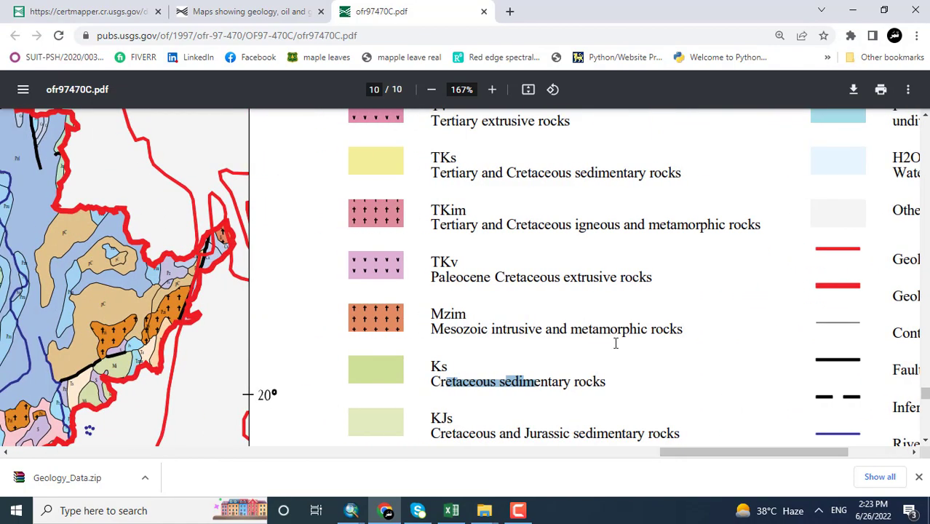
{"action": "scroll", "coordinate": [616, 343], "scroll_direction": "up", "scroll_amount": 10}
{"action": "scroll", "coordinate": [616, 333], "scroll_direction": "down", "scroll_amount": 5}
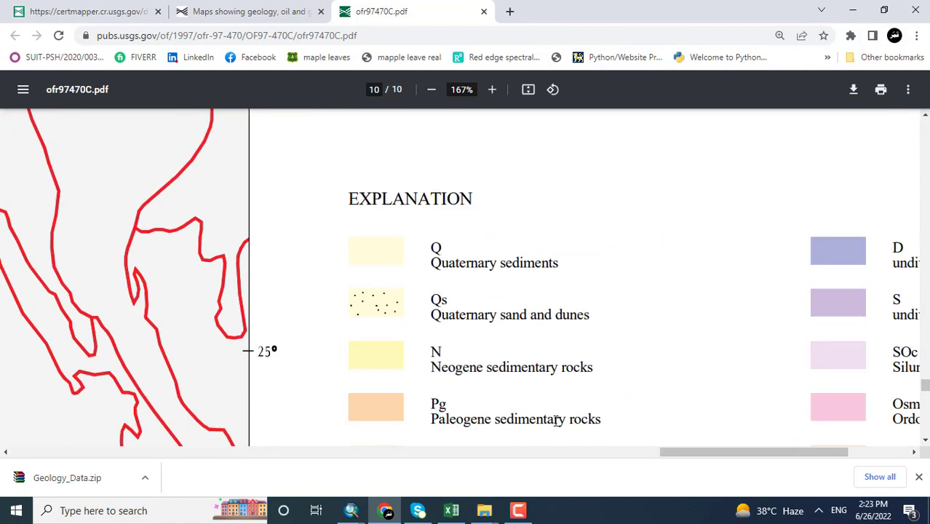
Step: Glance at the ArcMap Pakistan layout, then scroll the PDF legend to units N, Pg, Ts, Ti, Tv and TKs
{"action": "left_click", "coordinate": [351, 510]}
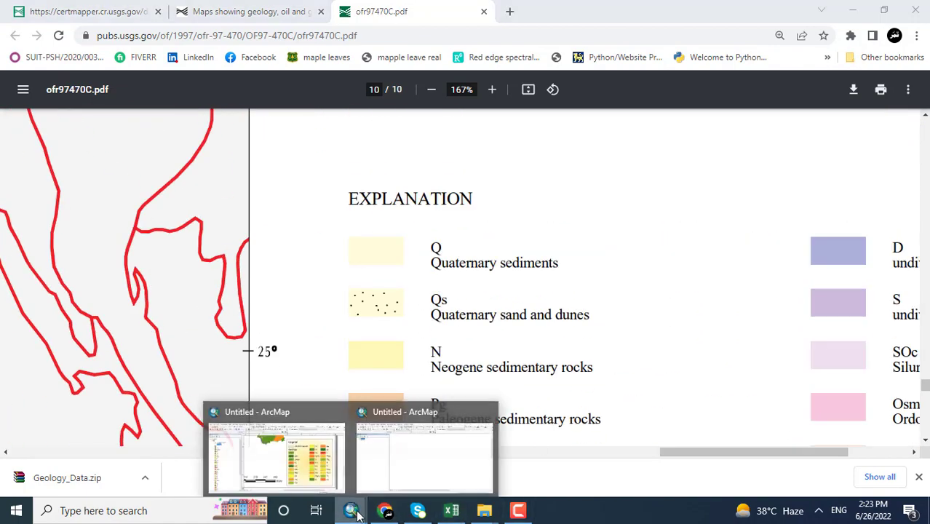
{"action": "left_click", "coordinate": [326, 464]}
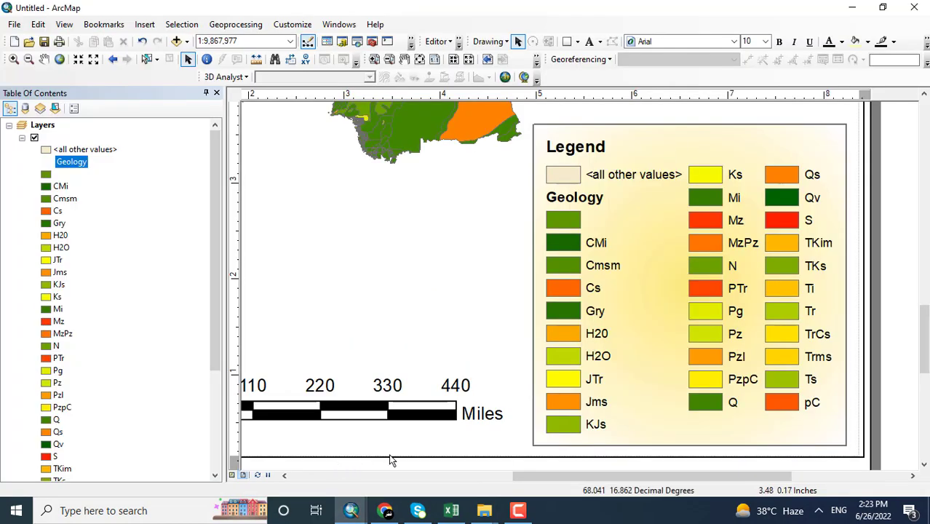
{"action": "left_click", "coordinate": [395, 509]}
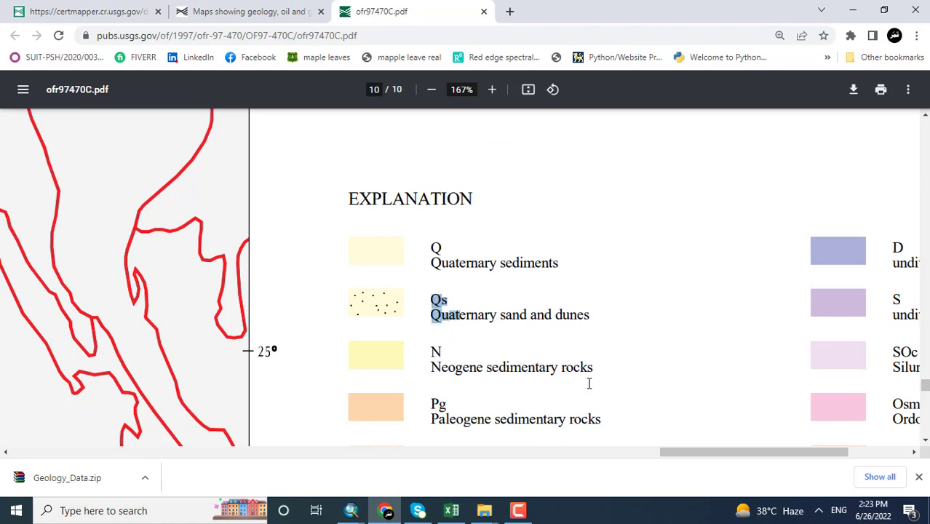
{"action": "scroll", "coordinate": [587, 346], "scroll_direction": "down", "scroll_amount": 3}
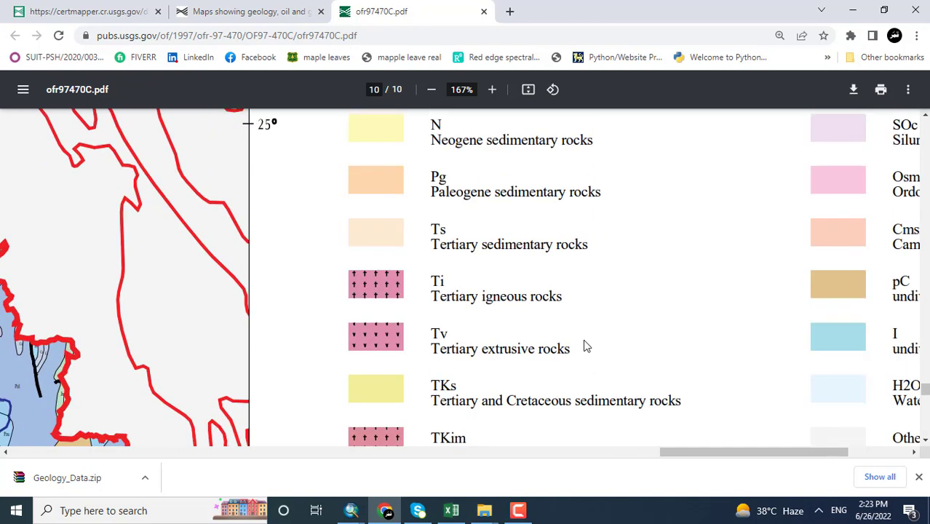
{"action": "scroll", "coordinate": [583, 345], "scroll_direction": "up", "scroll_amount": 6}
{"action": "scroll", "coordinate": [583, 345], "scroll_direction": "down", "scroll_amount": 3}
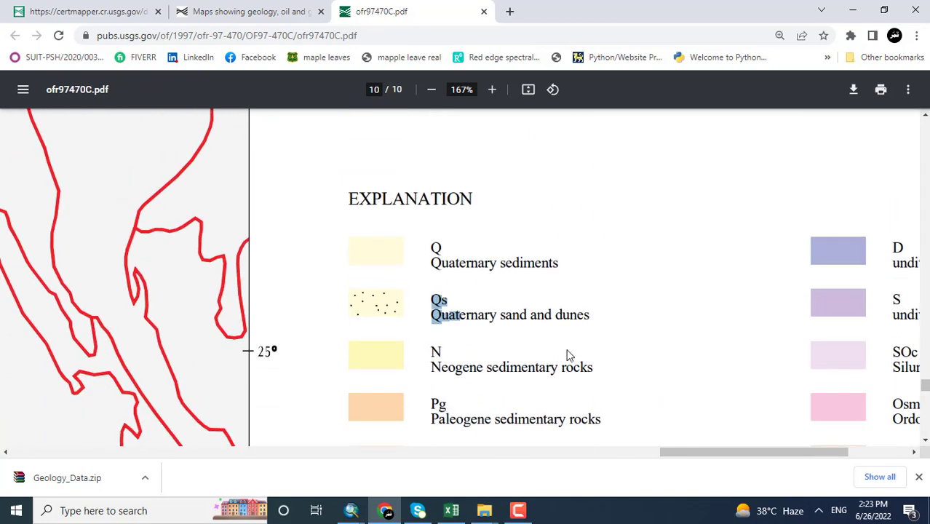
{"action": "left_click_drag", "start_coordinate": [734, 452], "coordinate": [764, 452]}
{"action": "scroll", "coordinate": [642, 345], "scroll_direction": "down", "scroll_amount": 3}
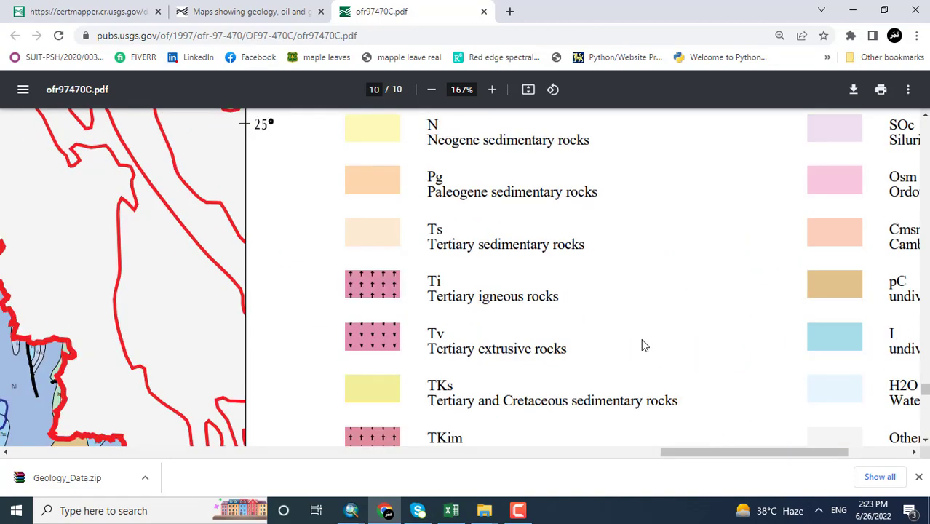